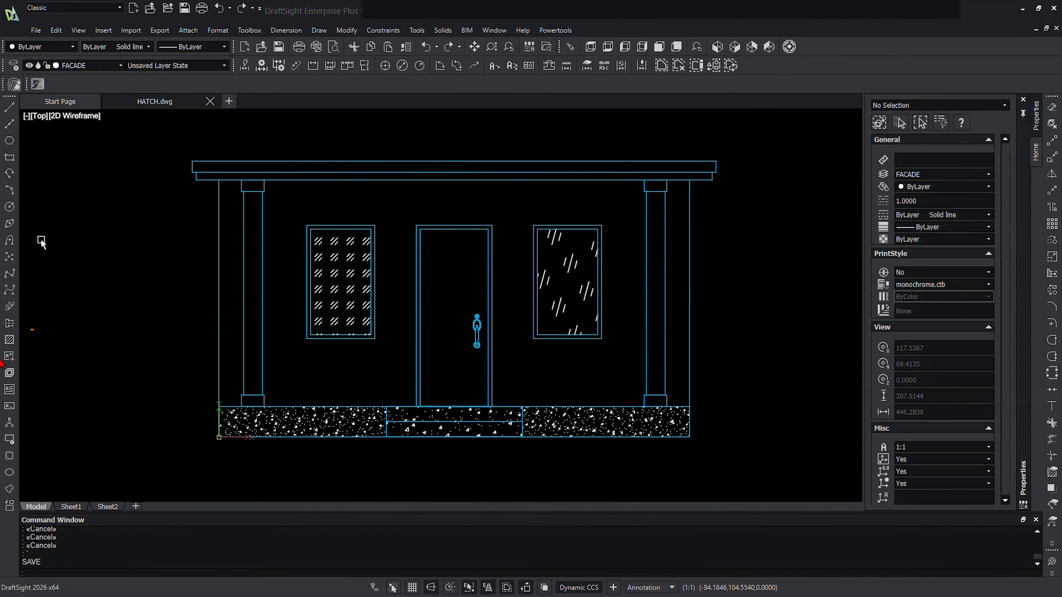
# Review the hatch and fill settings in the Hatch / Fill dialog and close it without applying anything
pyautogui.click(20, 337)
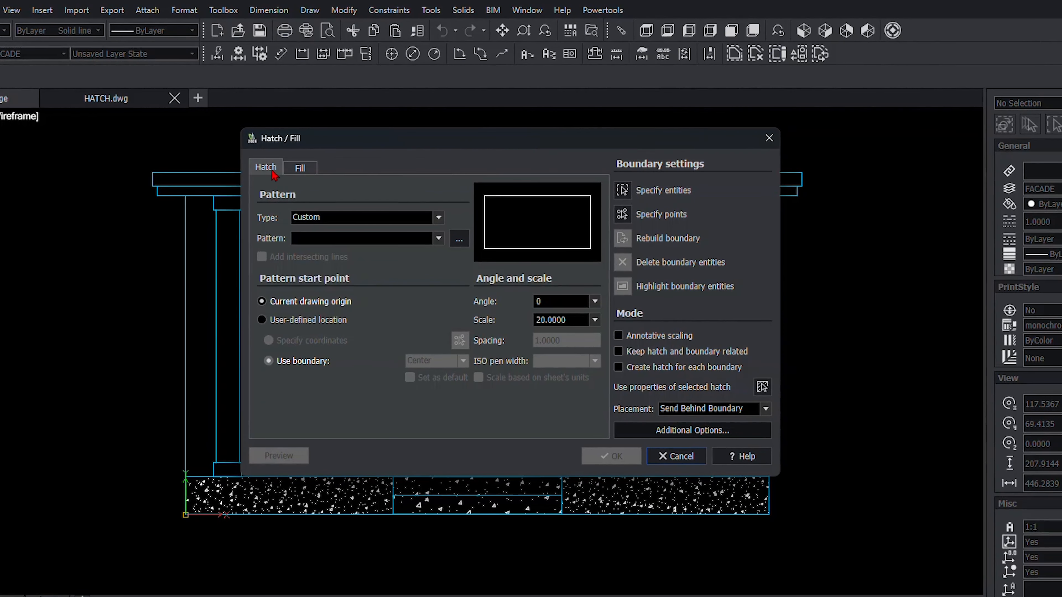
pyautogui.click(300, 167)
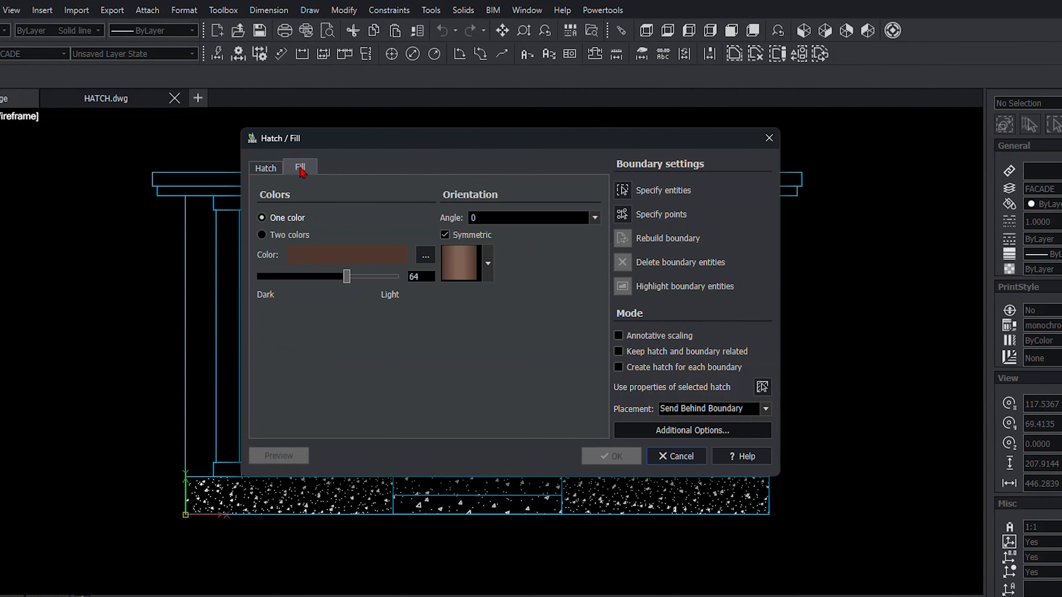
pyautogui.click(265, 168)
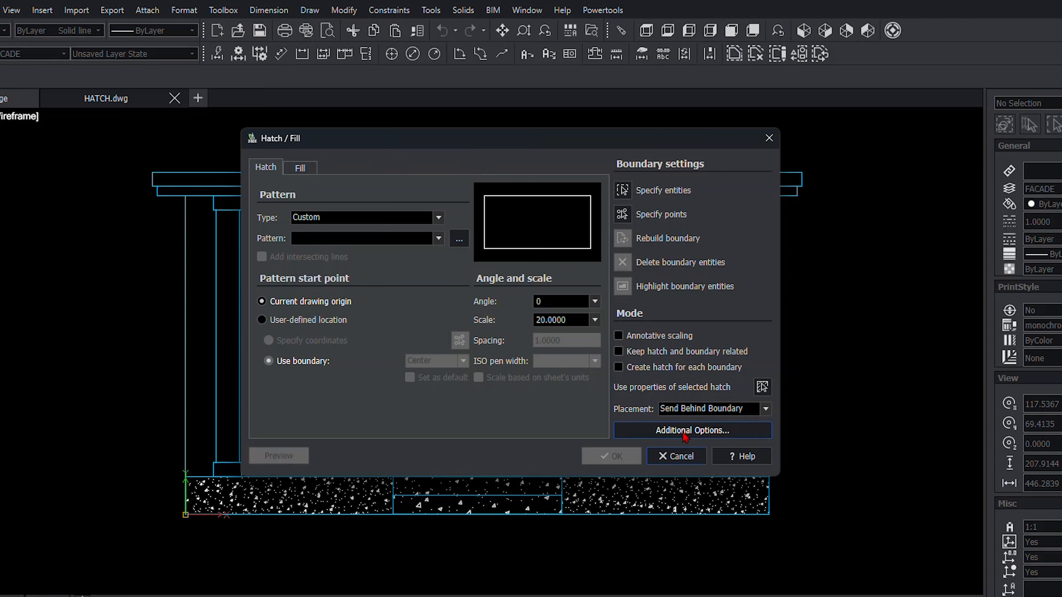
pyautogui.click(692, 464)
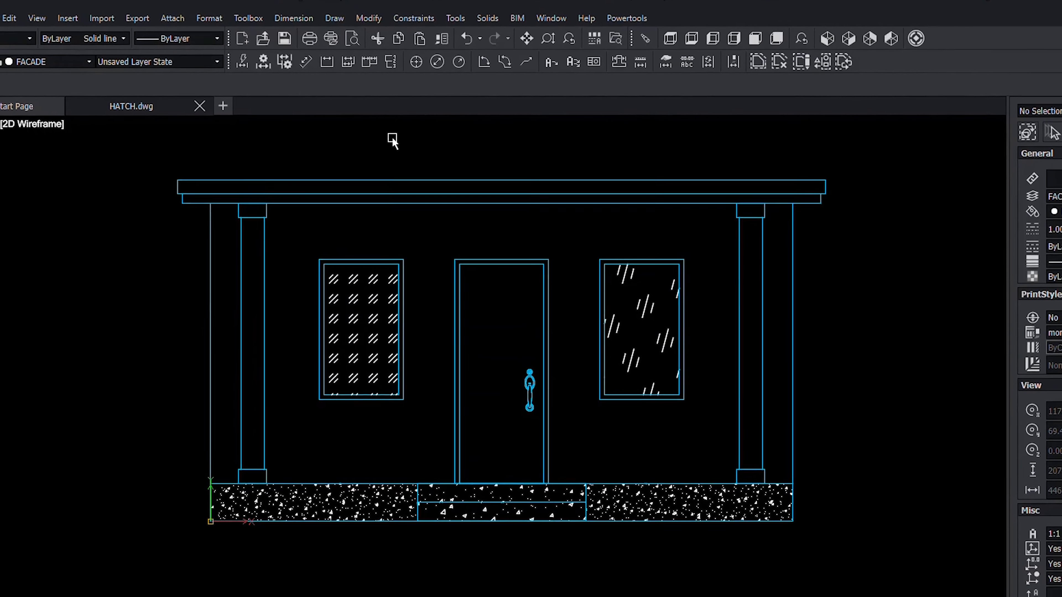
# Switch to the Drafting and Annotation workspace and hatch the three facade wall areas with the BRICK pattern at scale 20
pyautogui.click(104, 12)
pyautogui.click(91, 57)
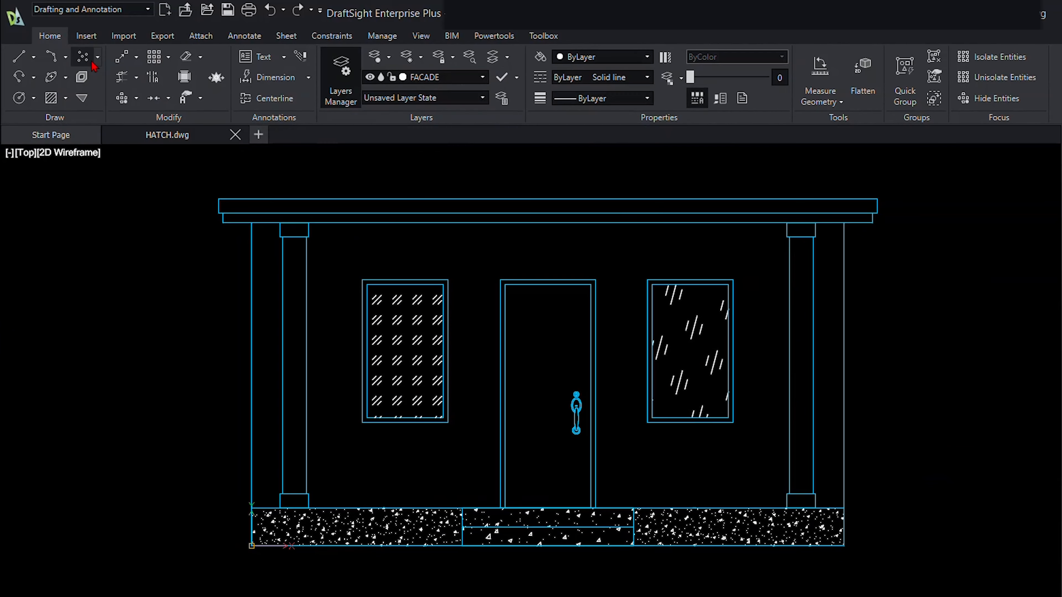
pyautogui.click(66, 99)
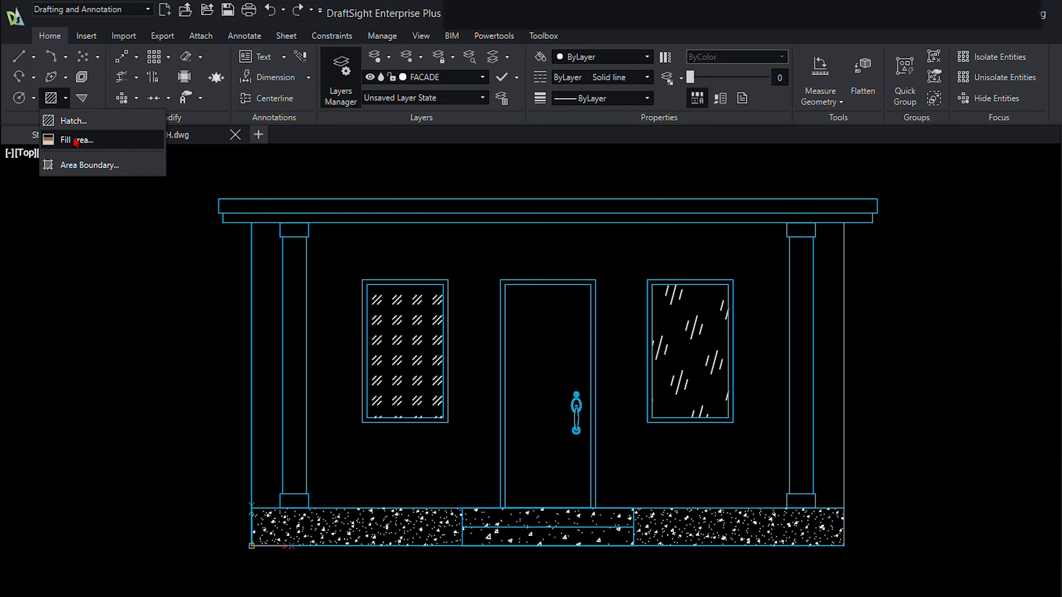
pyautogui.click(72, 121)
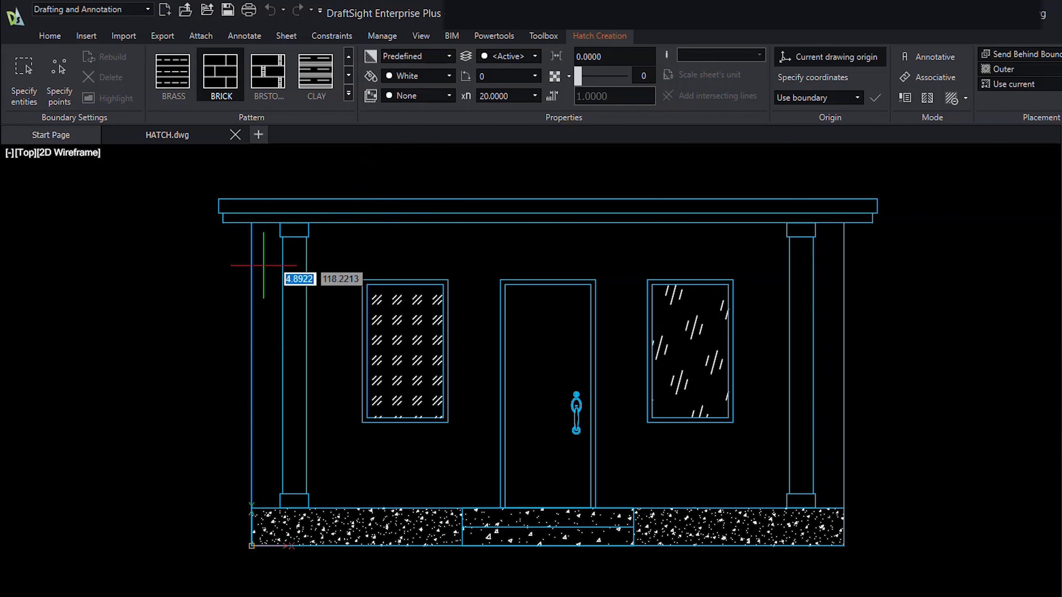
pyautogui.click(265, 272)
pyautogui.click(351, 248)
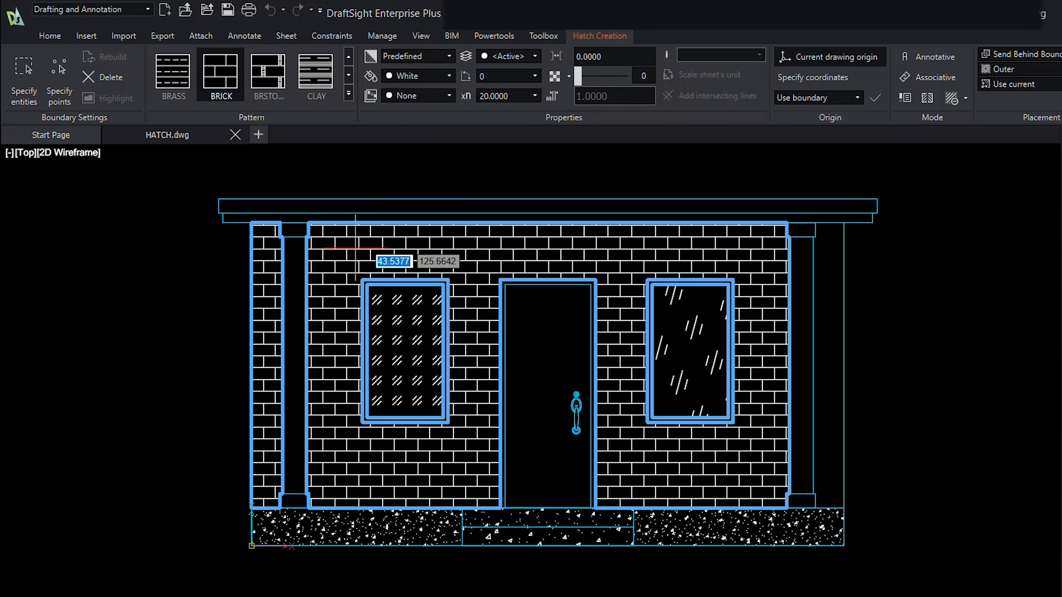
pyautogui.click(822, 260)
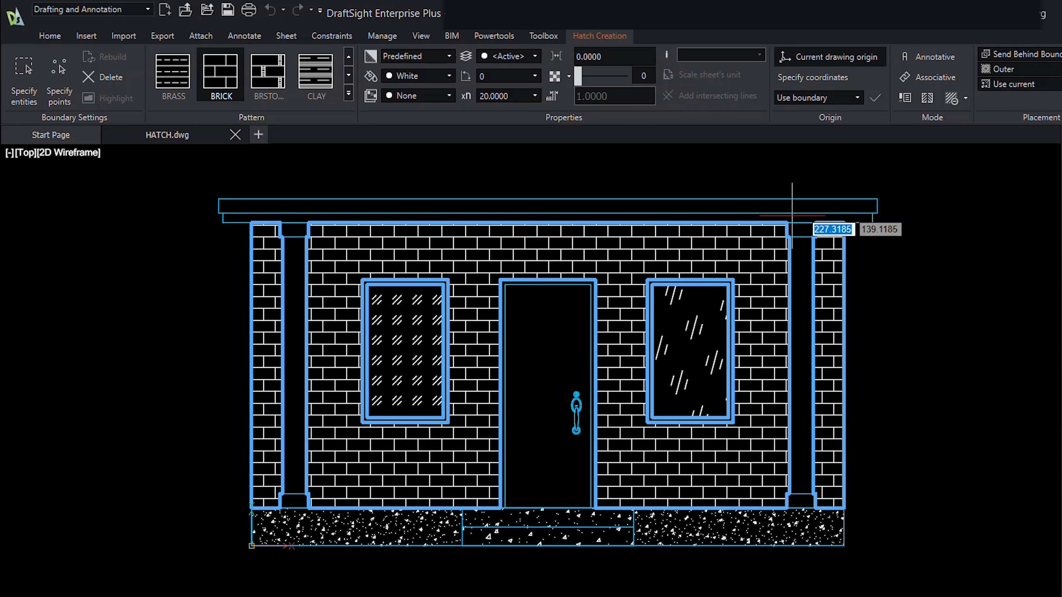
# Try the Normal internal region style on the brick hatch and return it to Outer
pyautogui.click(1006, 69)
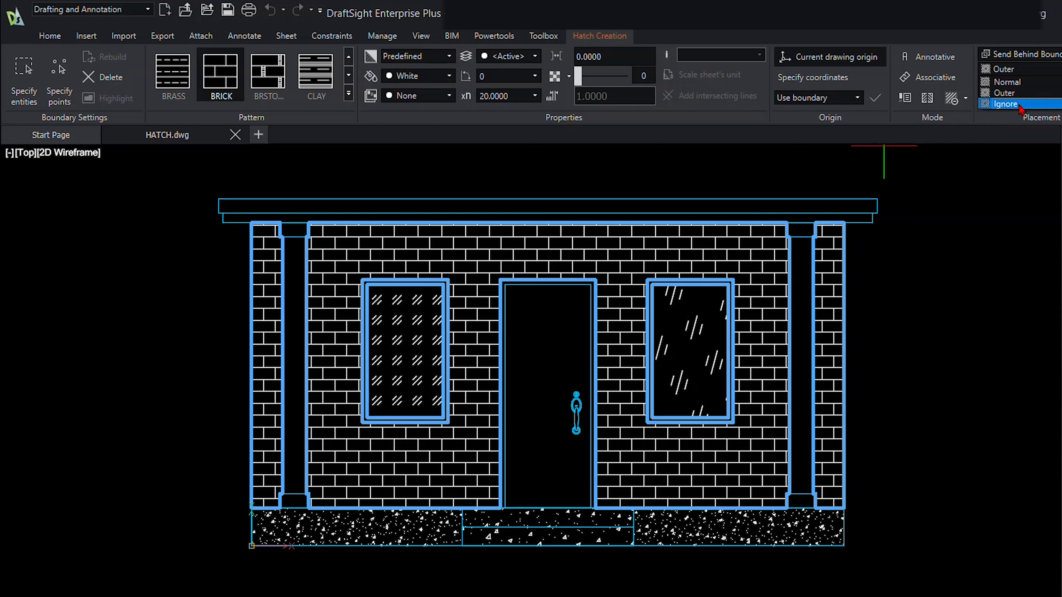
pyautogui.click(1010, 81)
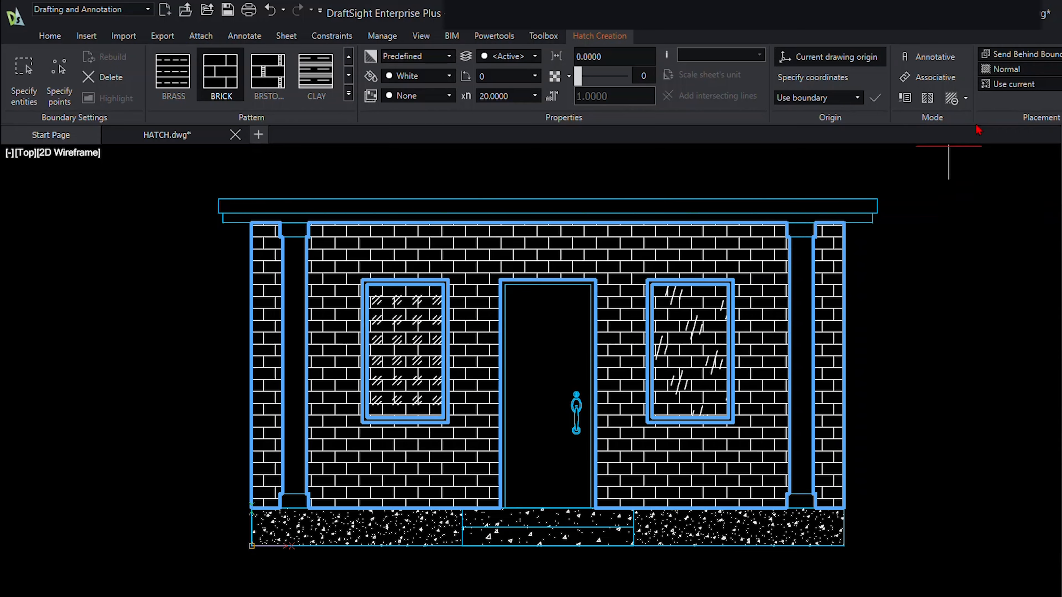
pyautogui.click(1021, 70)
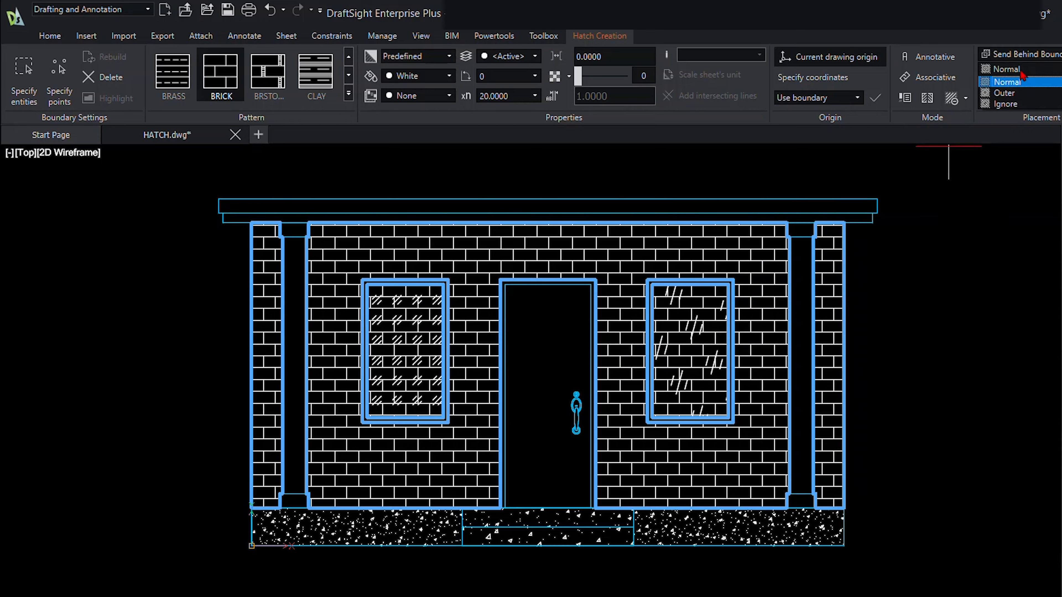
pyautogui.click(1017, 93)
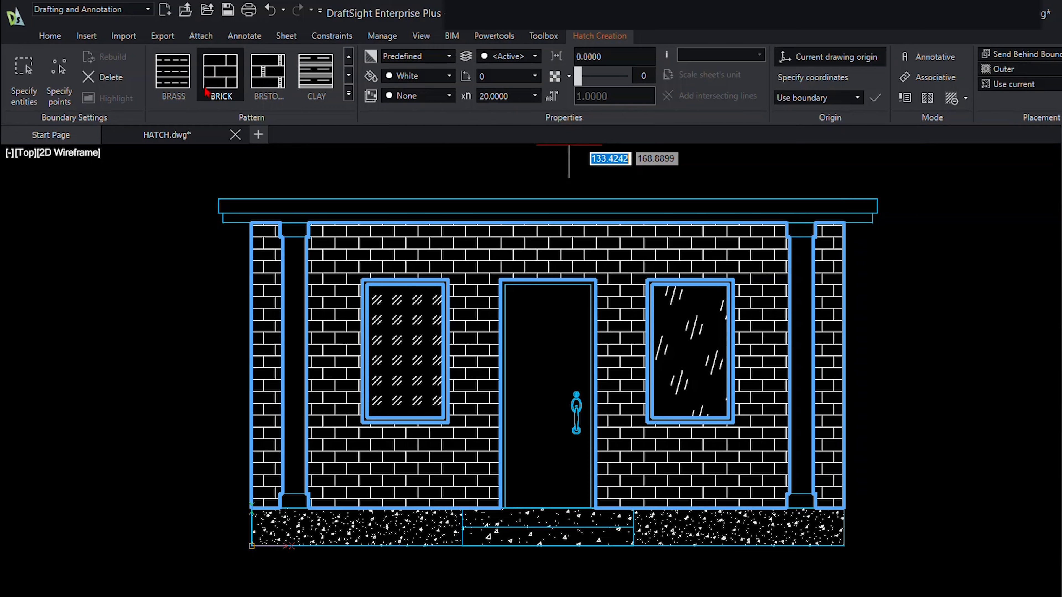
# Try a scale of 2 on the brick hatch and set it back to 20
pyautogui.click(523, 99)
pyautogui.click(535, 96)
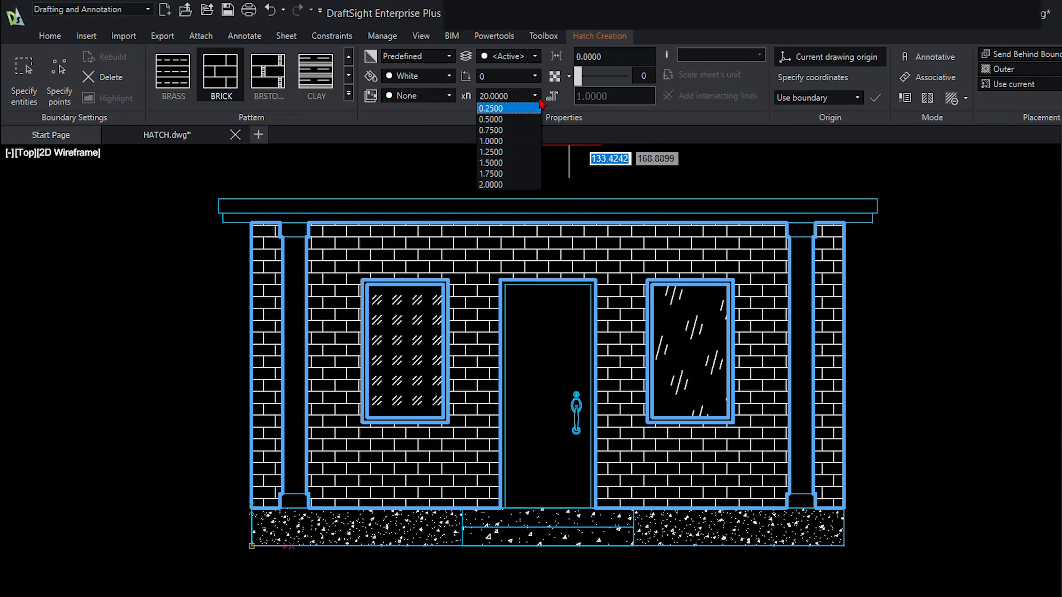
pyautogui.click(494, 184)
pyautogui.doubleClick(517, 96)
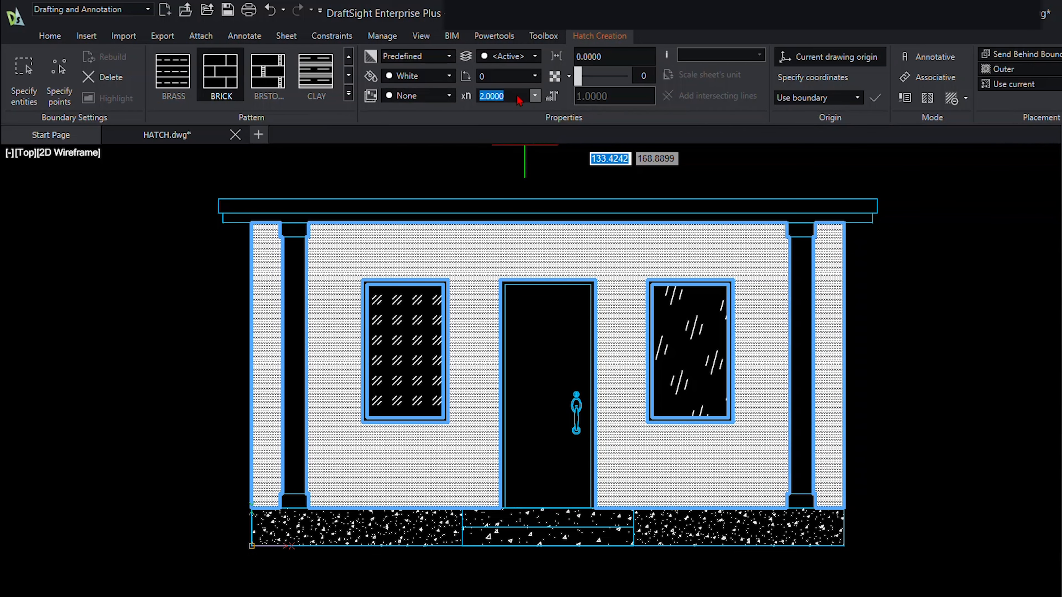
pyautogui.write('20')
pyautogui.press('Return')
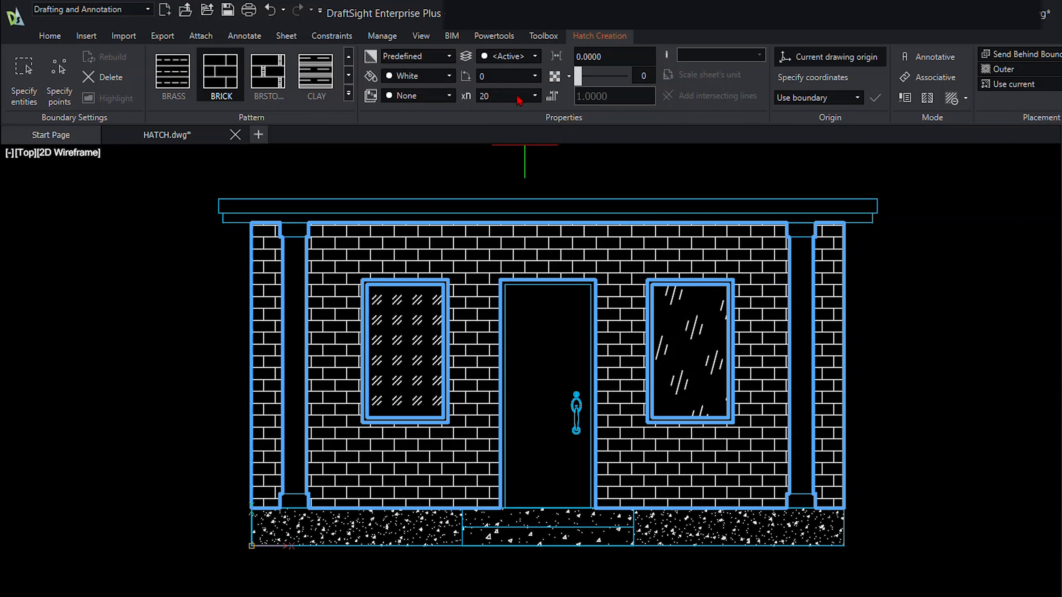
# Set the brick hatch's scale to 18
pyautogui.doubleClick(515, 103)
pyautogui.write('18')
pyautogui.press('Return')
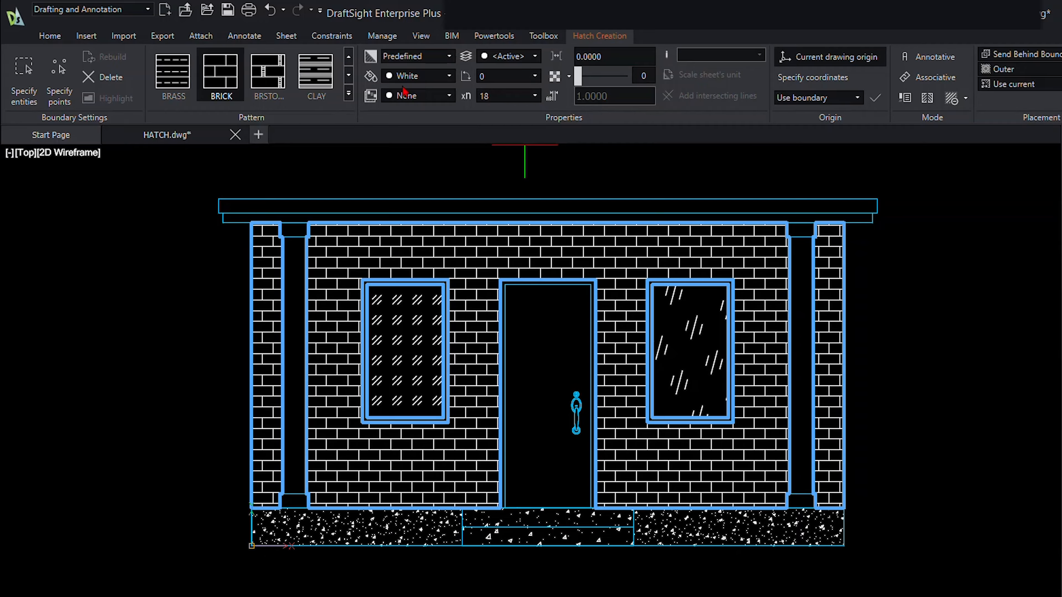
# Try Red as the brick hatch's line color and restore it to White
pyautogui.click(449, 76)
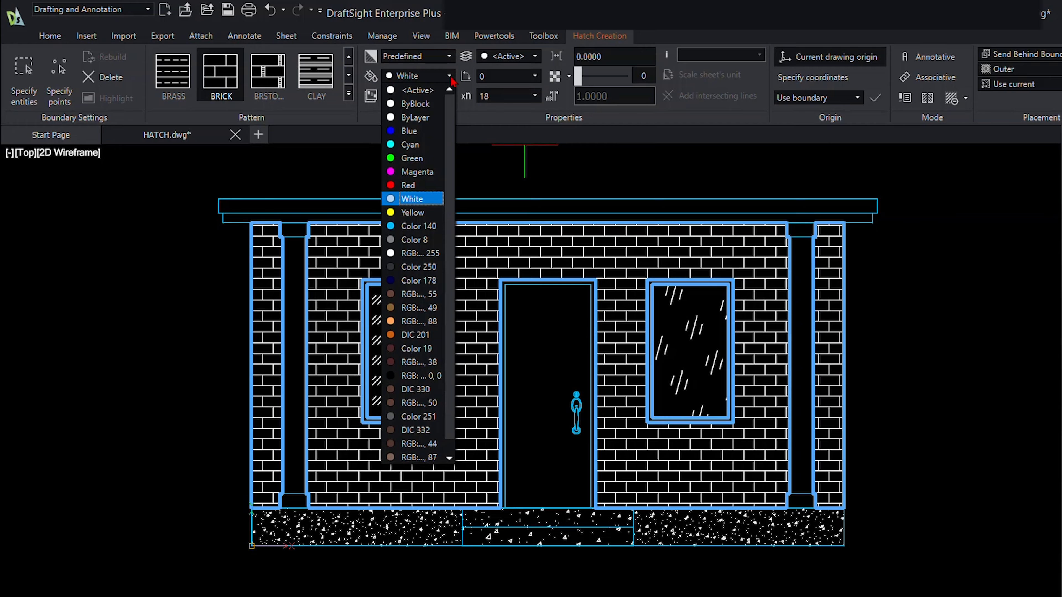
pyautogui.click(419, 197)
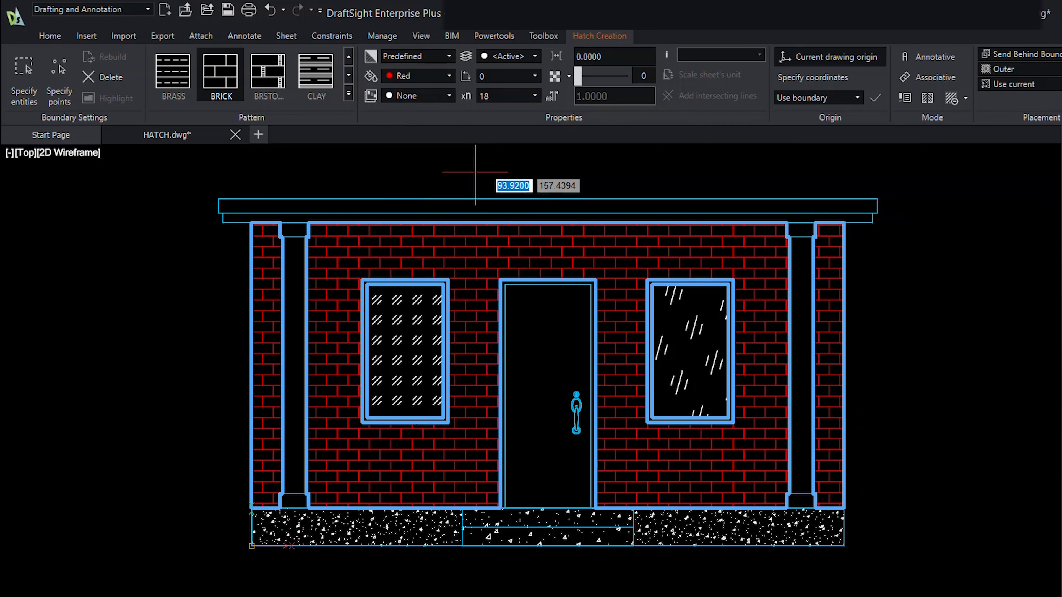
pyautogui.click(450, 96)
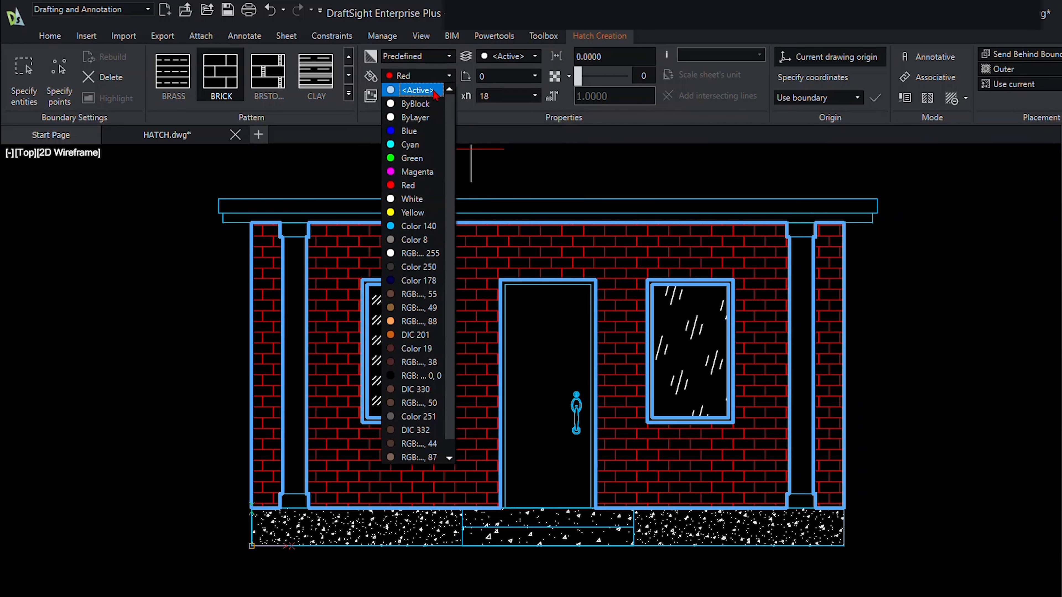
pyautogui.click(414, 200)
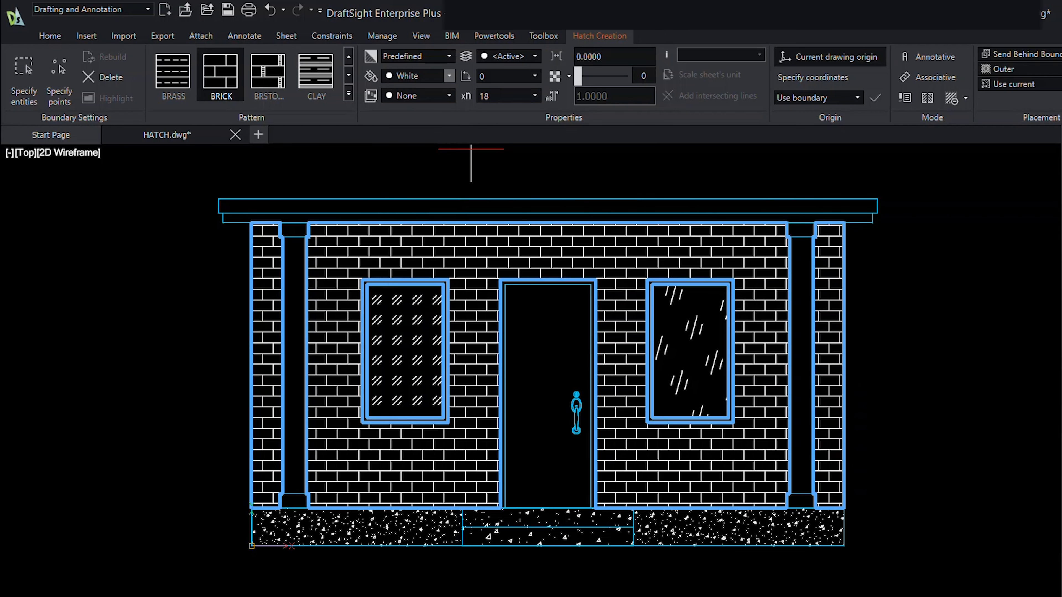
# Give the brick hatch a Red background color and finish creating the hatch
pyautogui.click(450, 98)
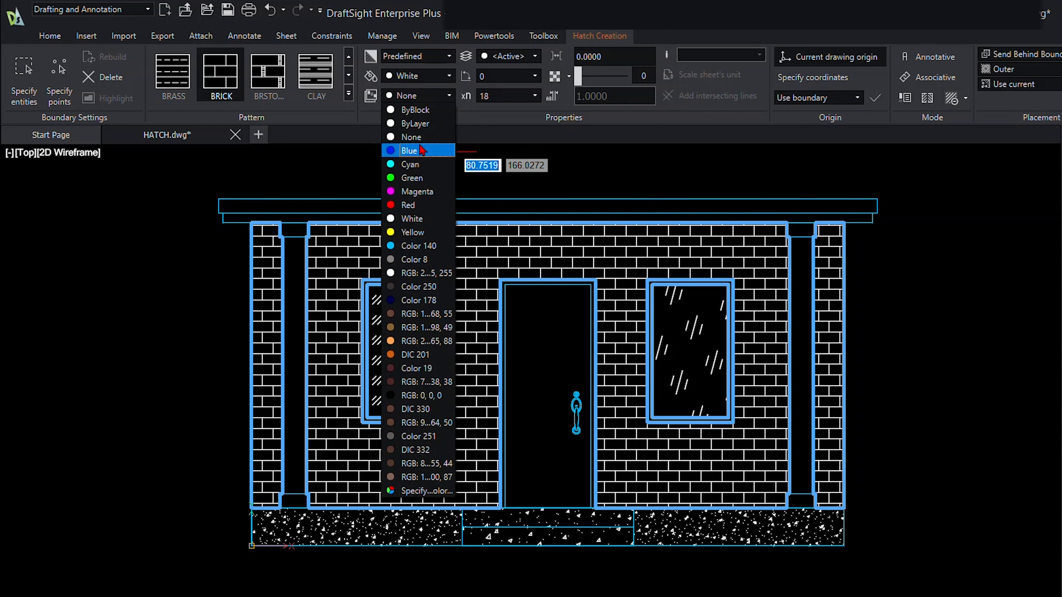
pyautogui.click(418, 206)
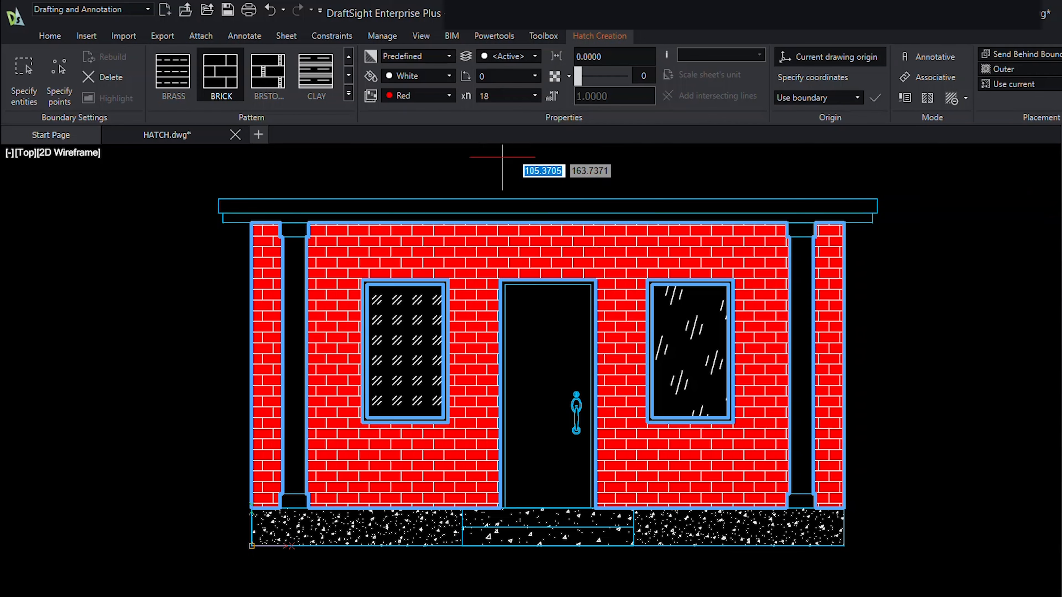
pyautogui.press('Return')
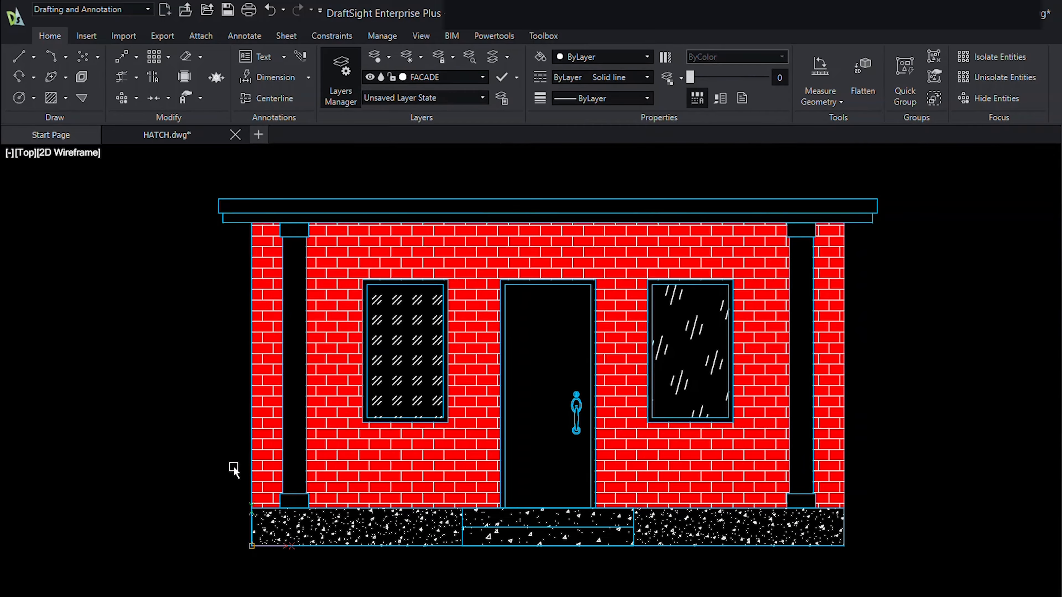
# Select all the concrete hatches of the facade's base and entrance steps and set their background to dark gray Color 250
pyautogui.click(410, 524)
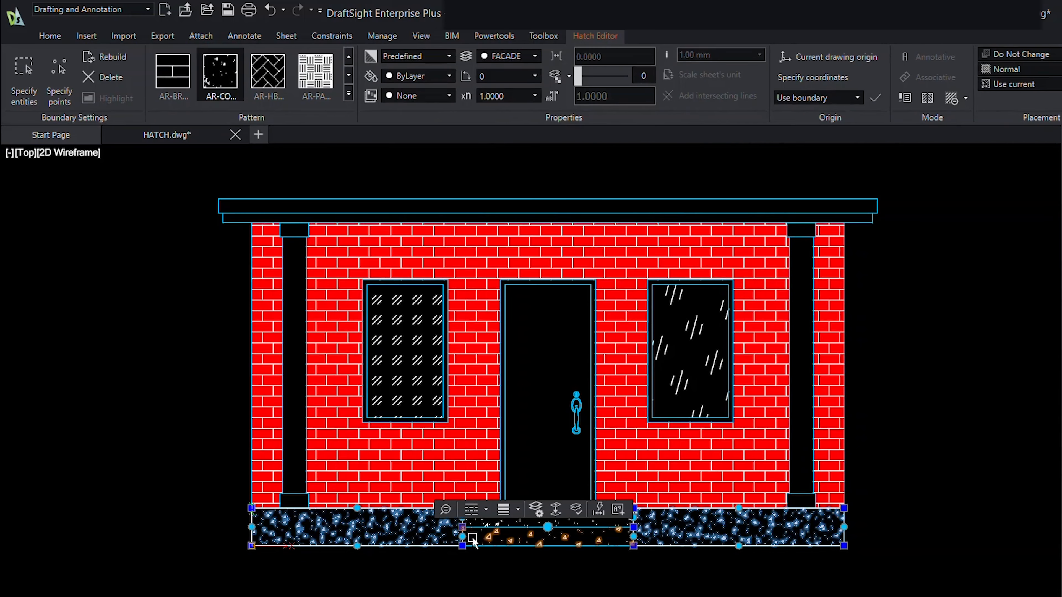
pyautogui.scroll(4, 493, 540)
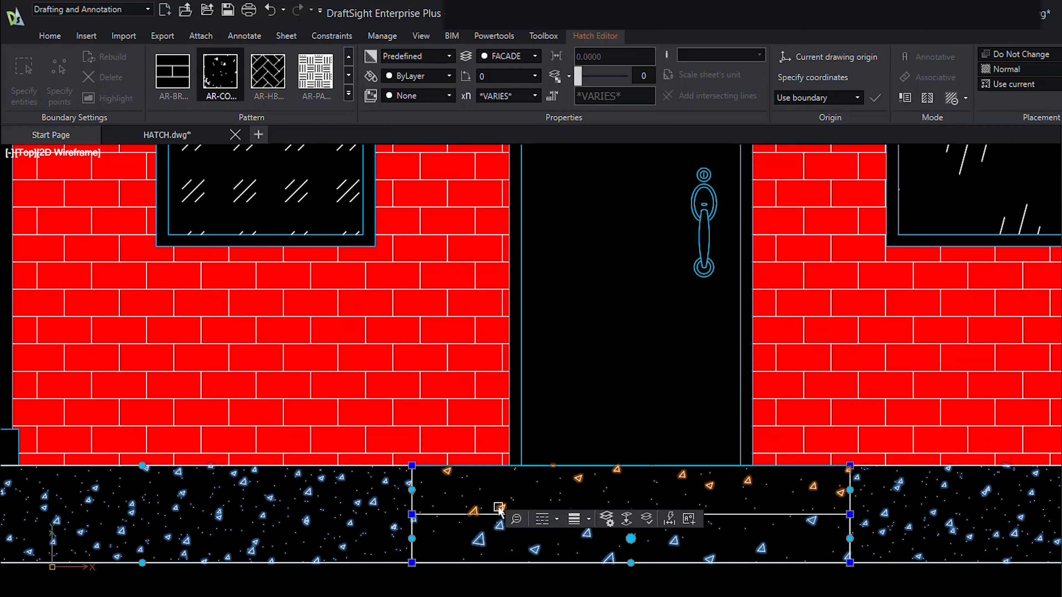
pyautogui.scroll(-4, 498, 505)
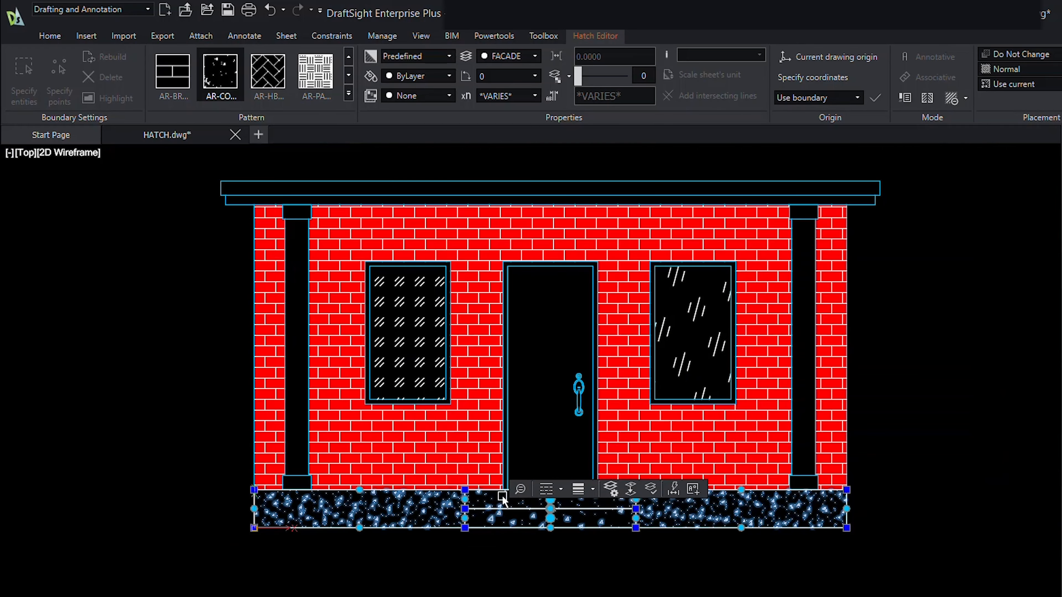
pyautogui.click(449, 77)
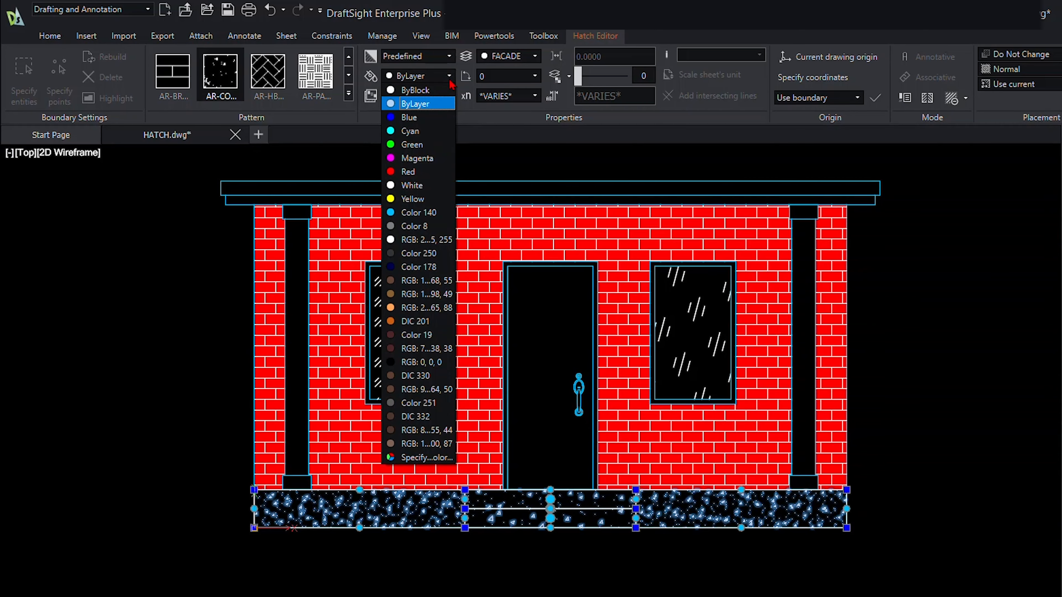
pyautogui.click(449, 79)
pyautogui.click(449, 95)
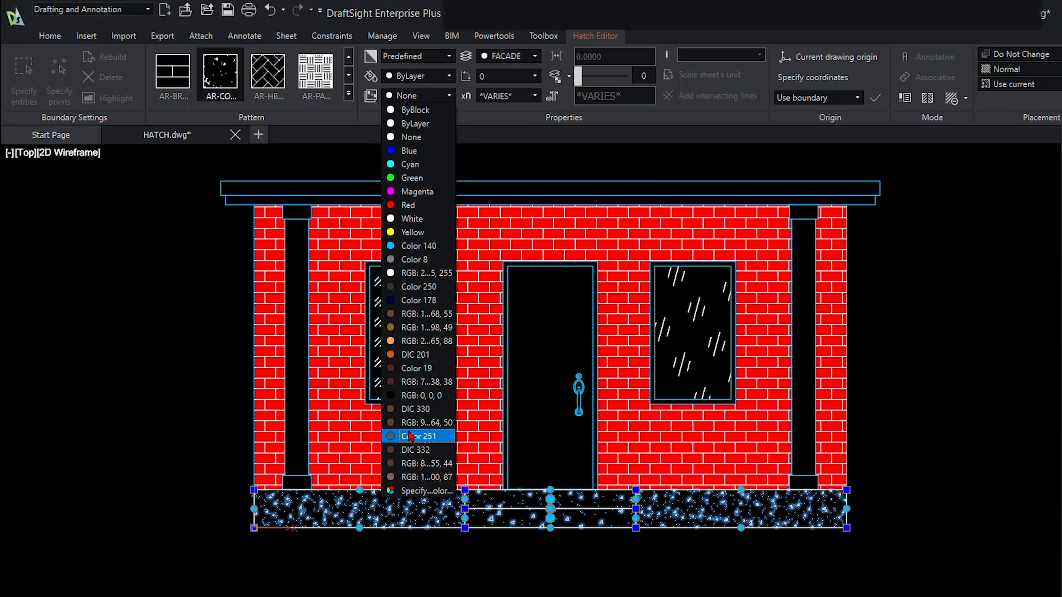
pyautogui.click(421, 495)
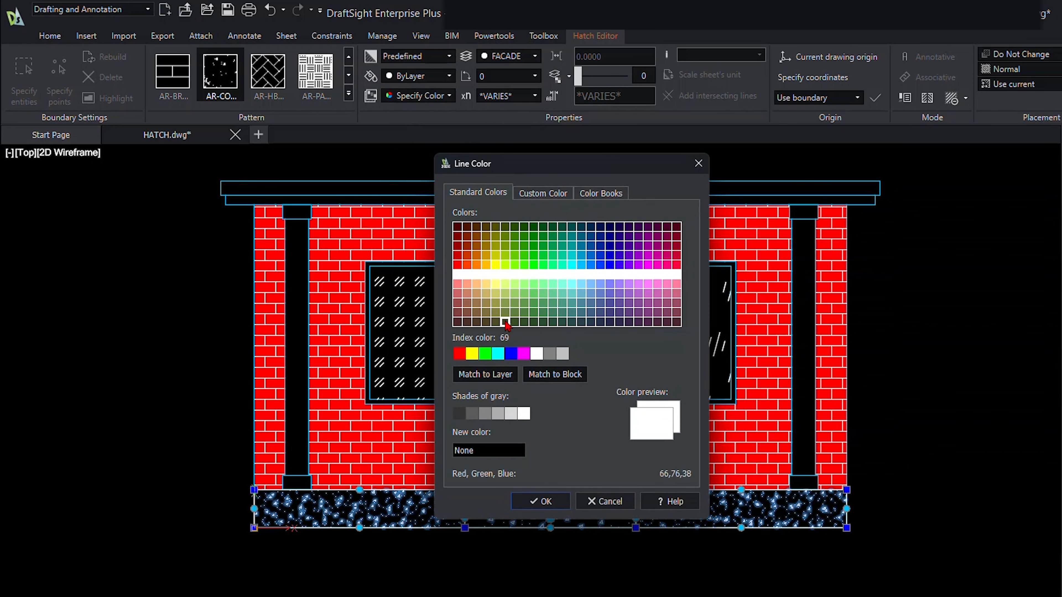
pyautogui.click(459, 414)
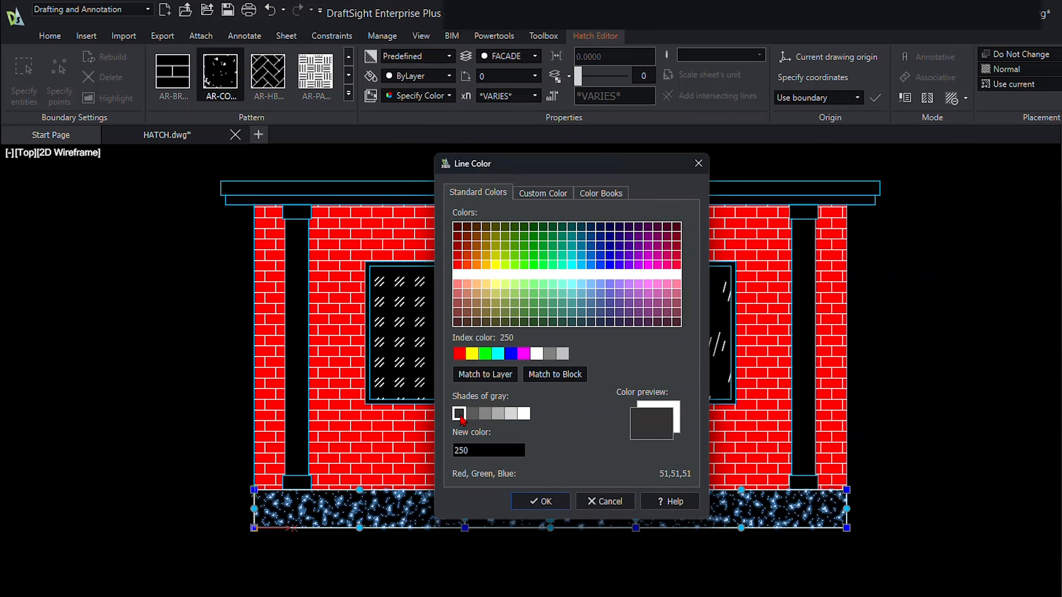
pyautogui.click(537, 504)
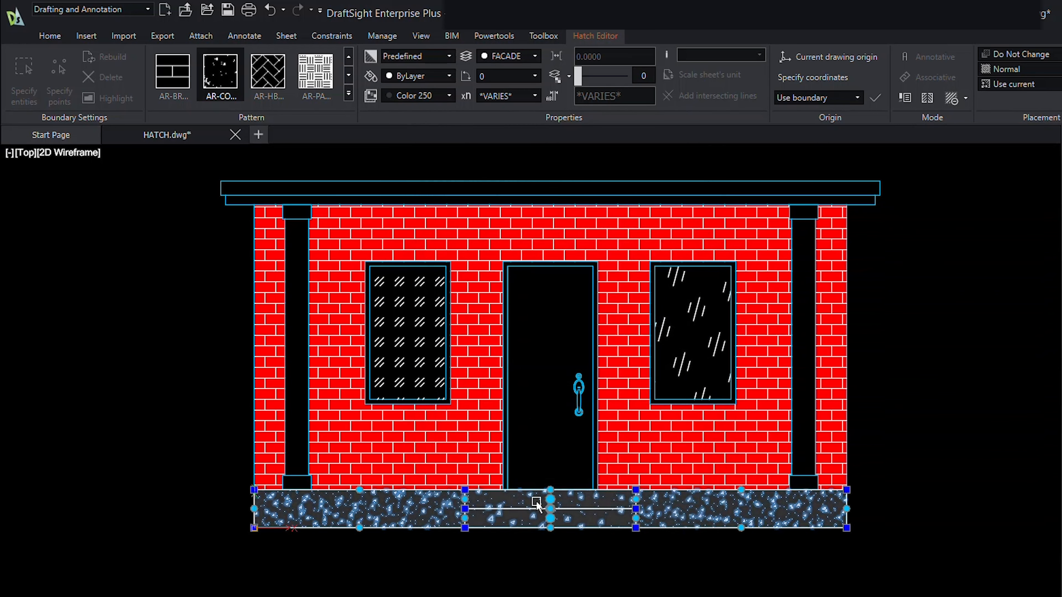
pyautogui.press('Escape')
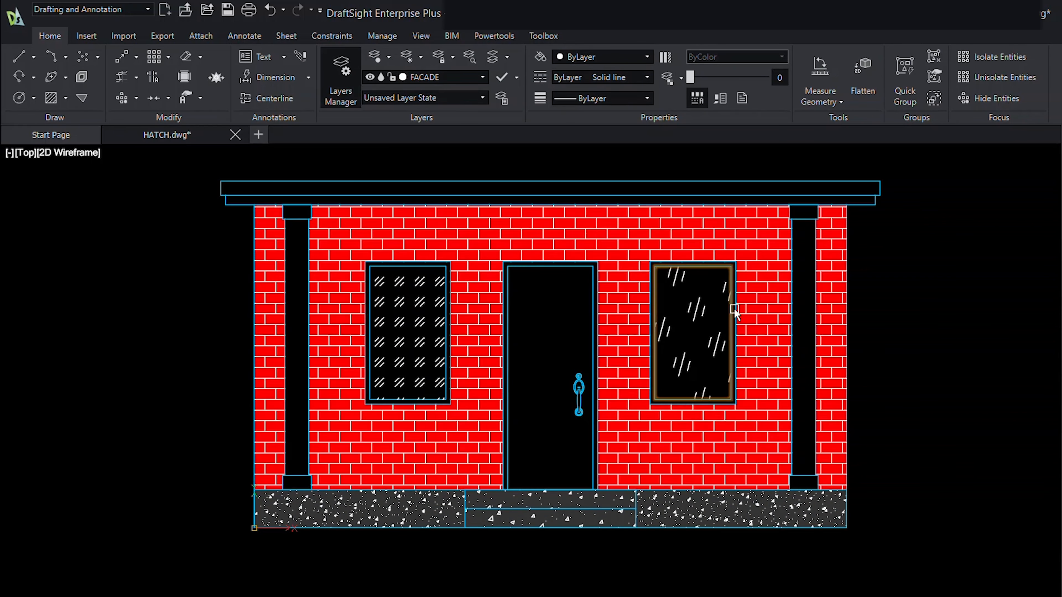
# Set the hatch in the house's right window to a Cyan line color and a Blue background
pyautogui.click(699, 300)
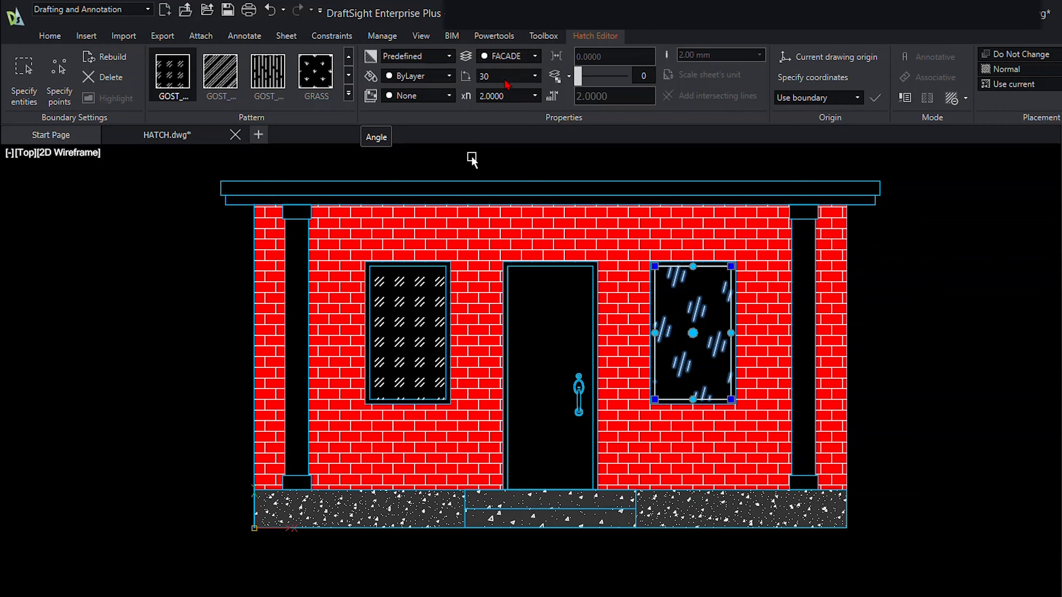
pyautogui.click(454, 78)
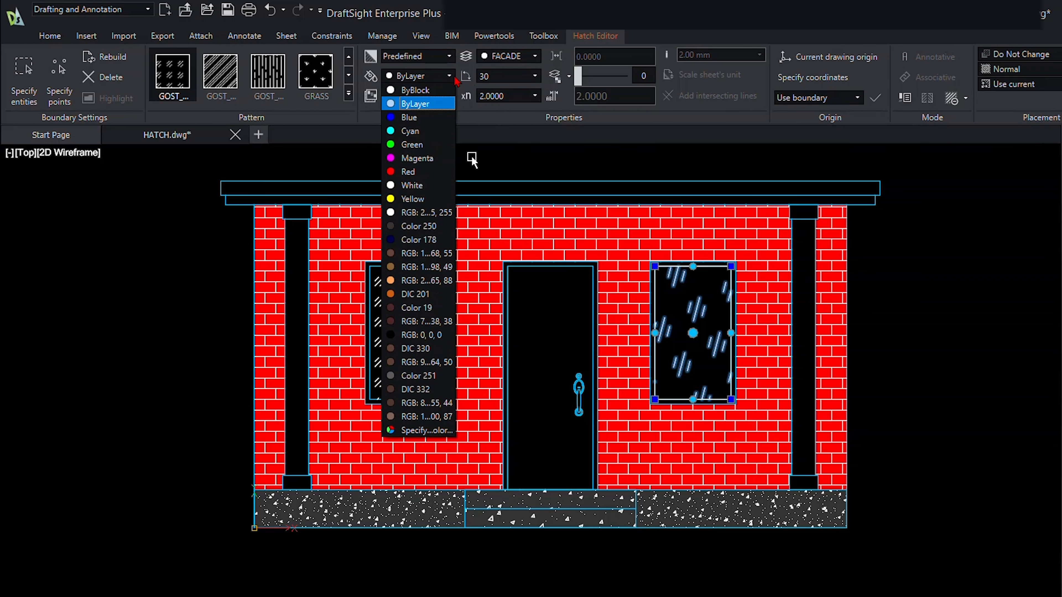
pyautogui.click(422, 131)
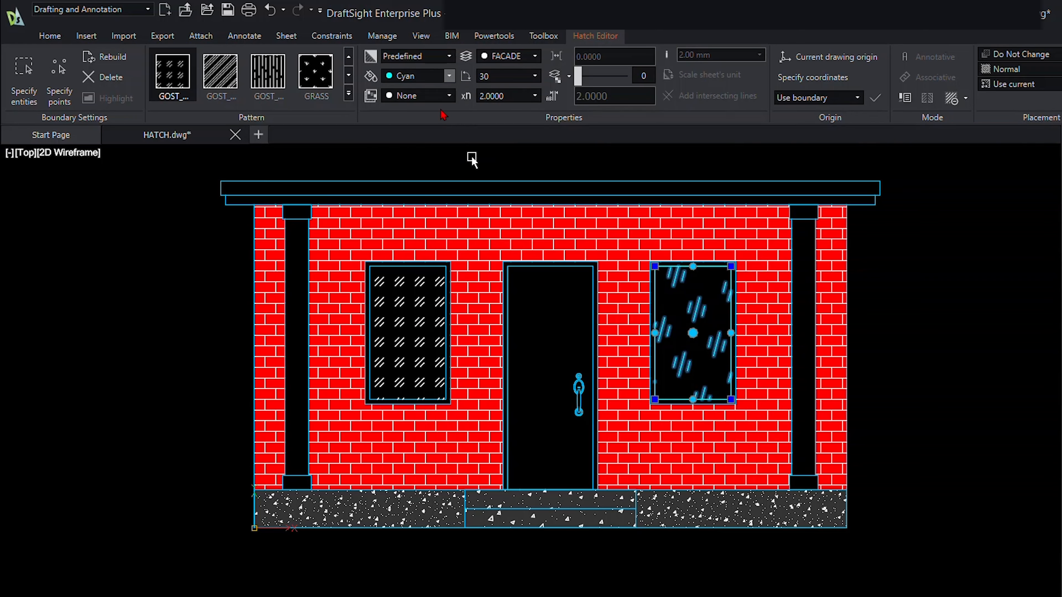
pyautogui.click(450, 103)
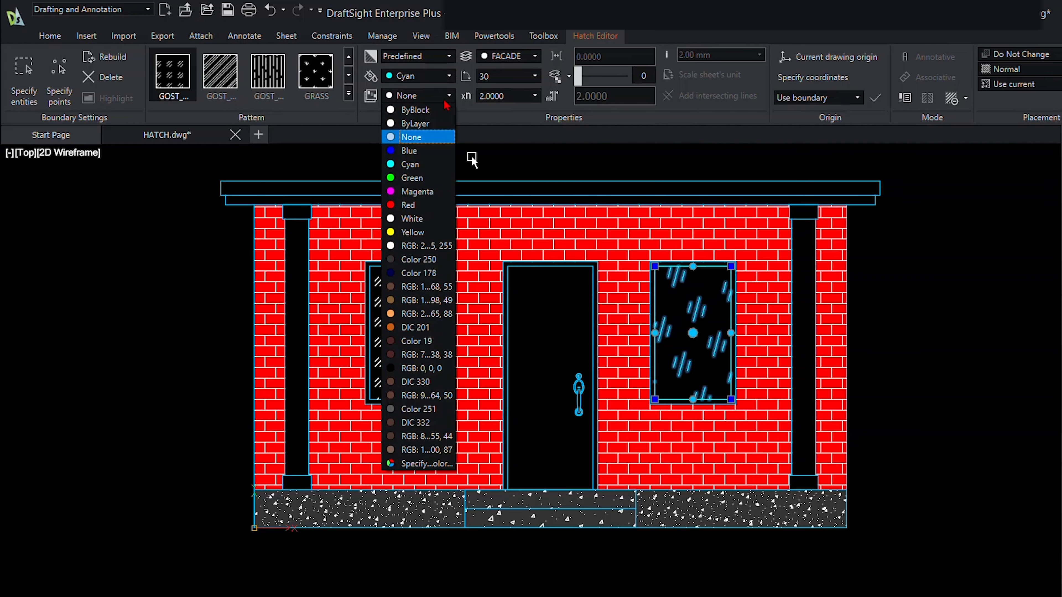
pyautogui.click(422, 151)
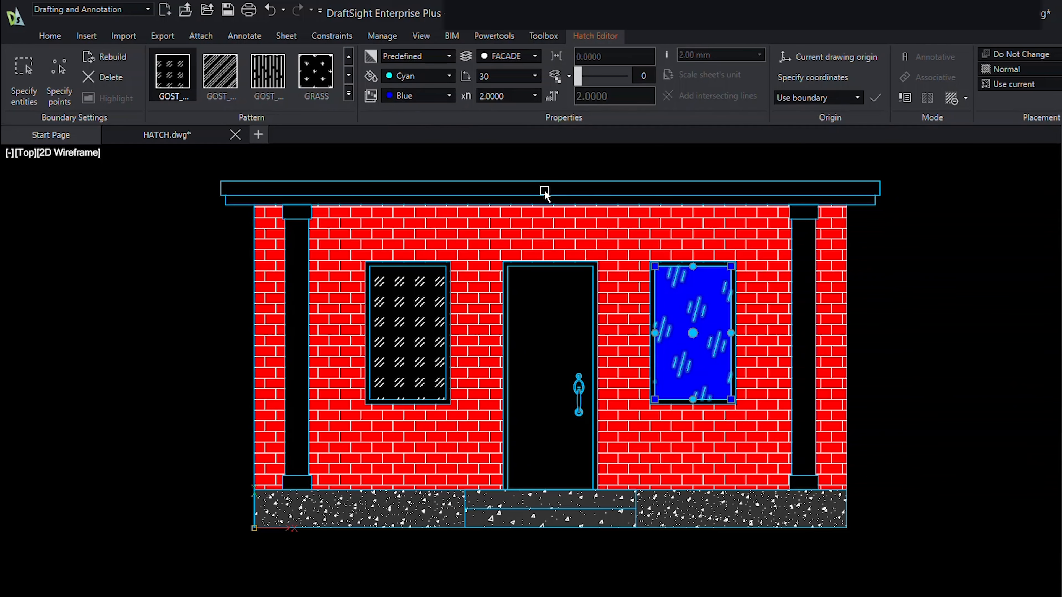
pyautogui.press('Escape')
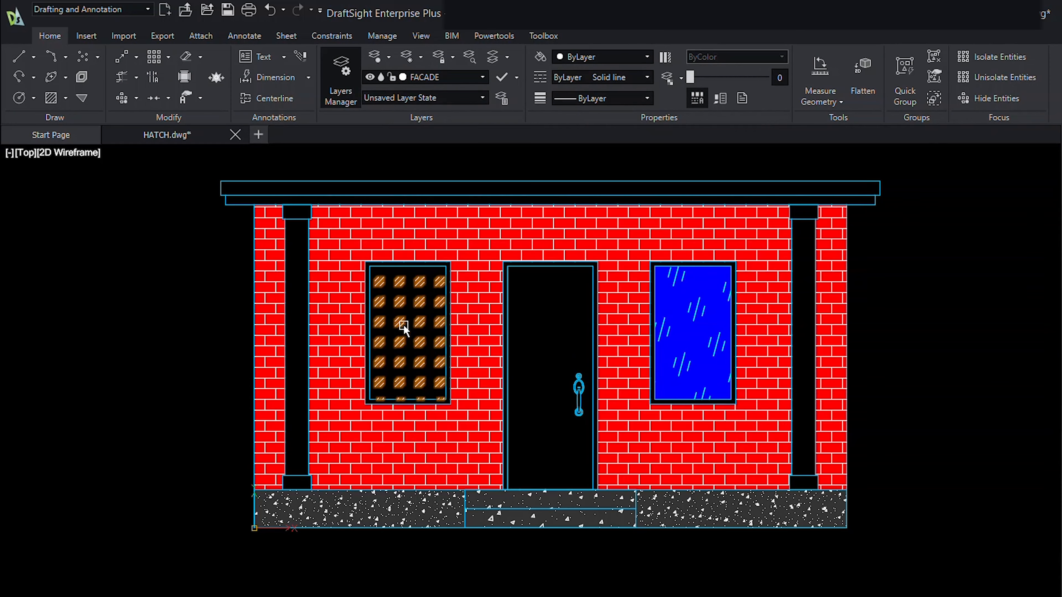
# Match the left window's hatch properties to those of the right window's hatch
pyautogui.click(397, 325)
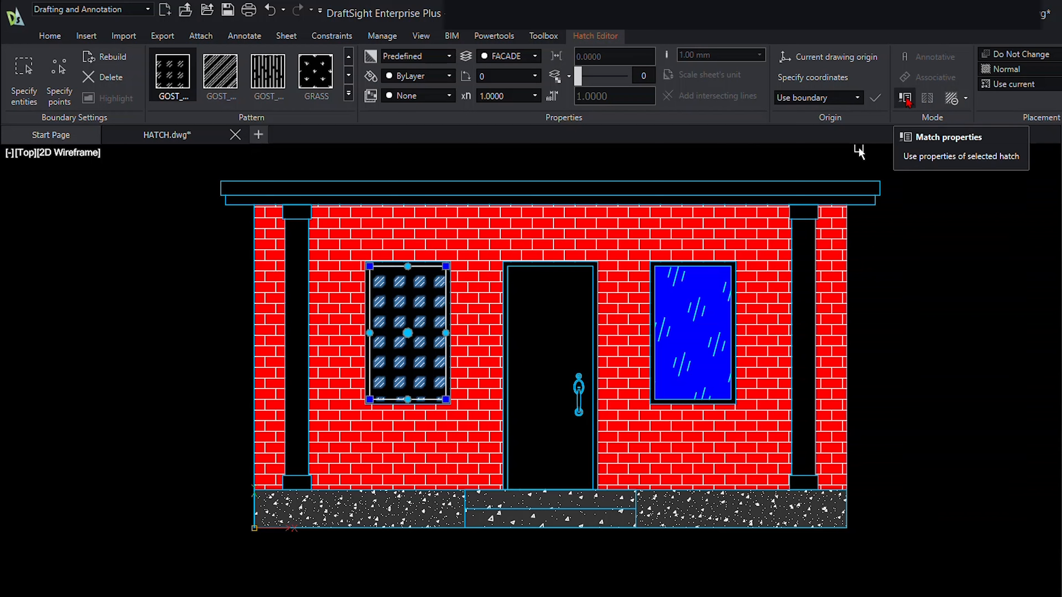
pyautogui.click(905, 99)
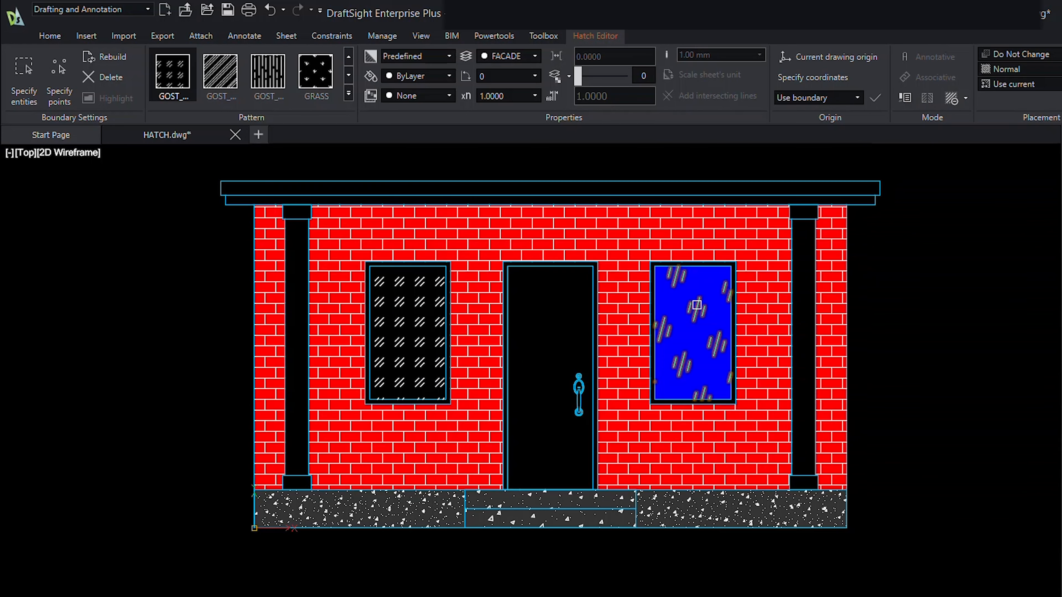
pyautogui.click(696, 305)
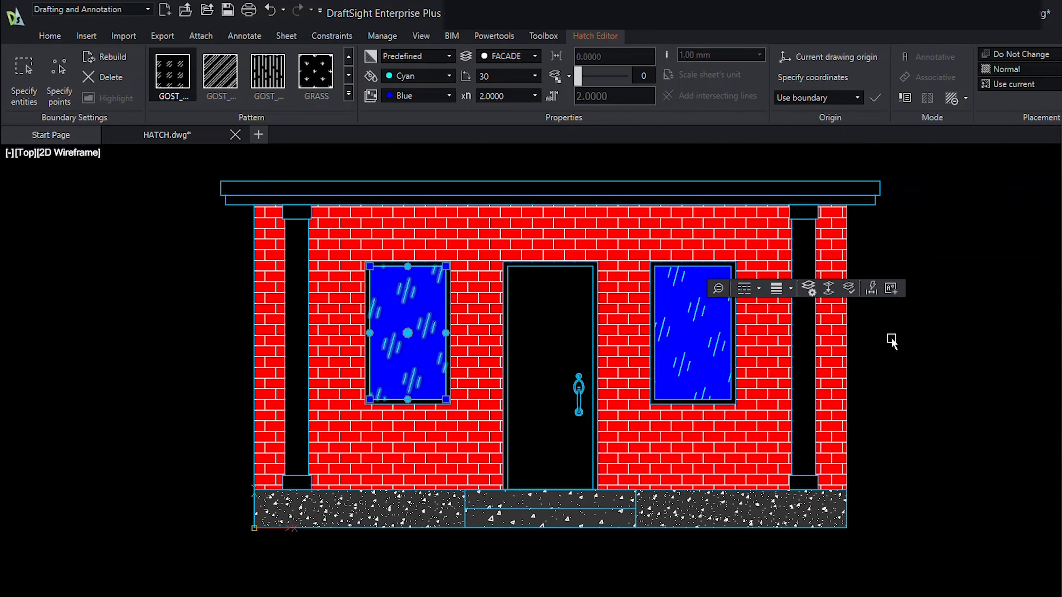
pyautogui.press('Escape')
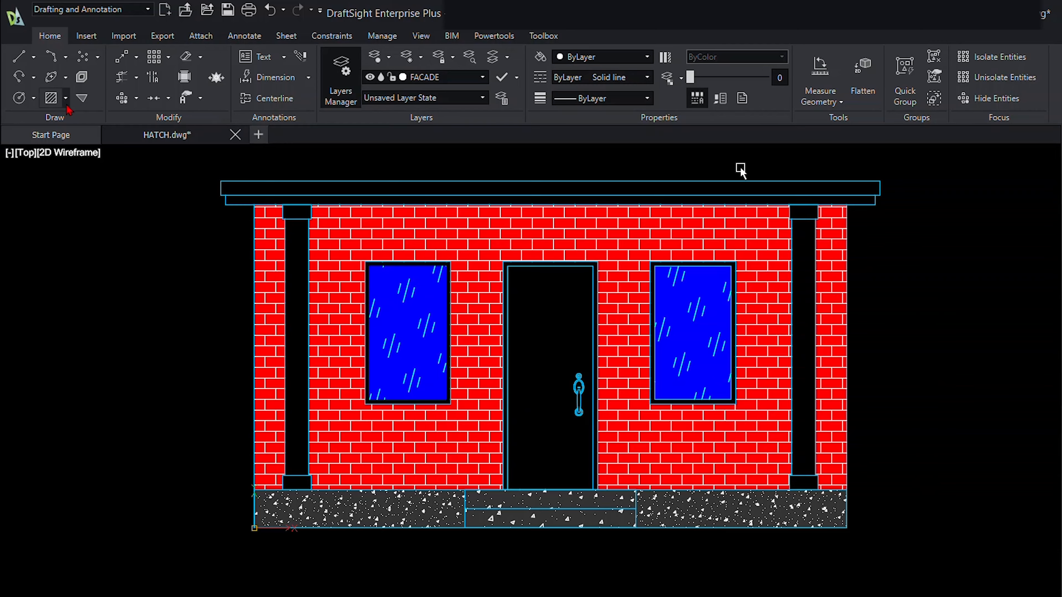
# Start a new hatch with the cylindrical gradient and apply it to the right column's shaft, capital and base
pyautogui.click(50, 99)
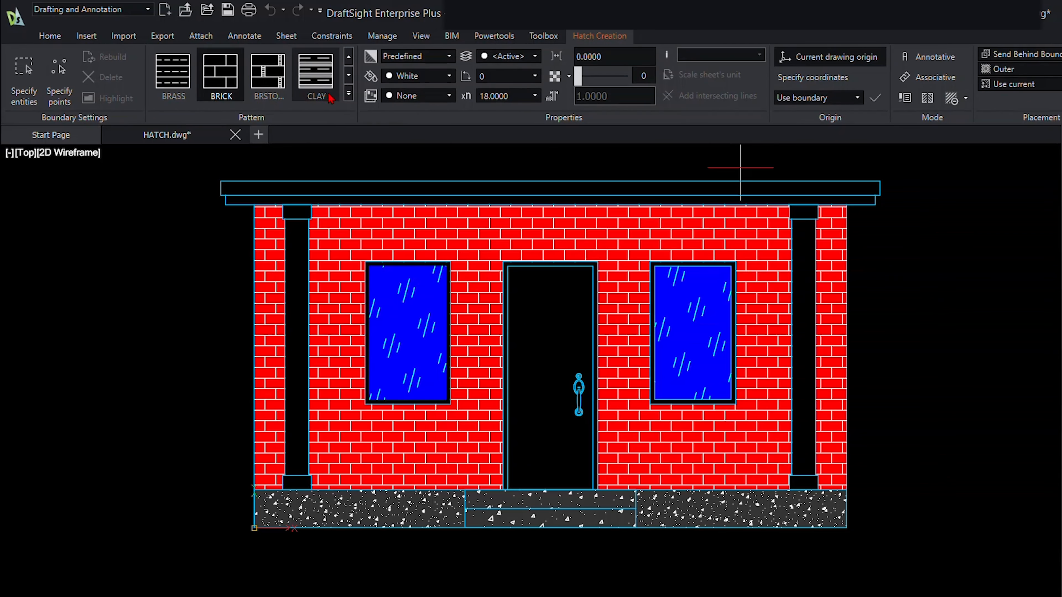
pyautogui.click(348, 93)
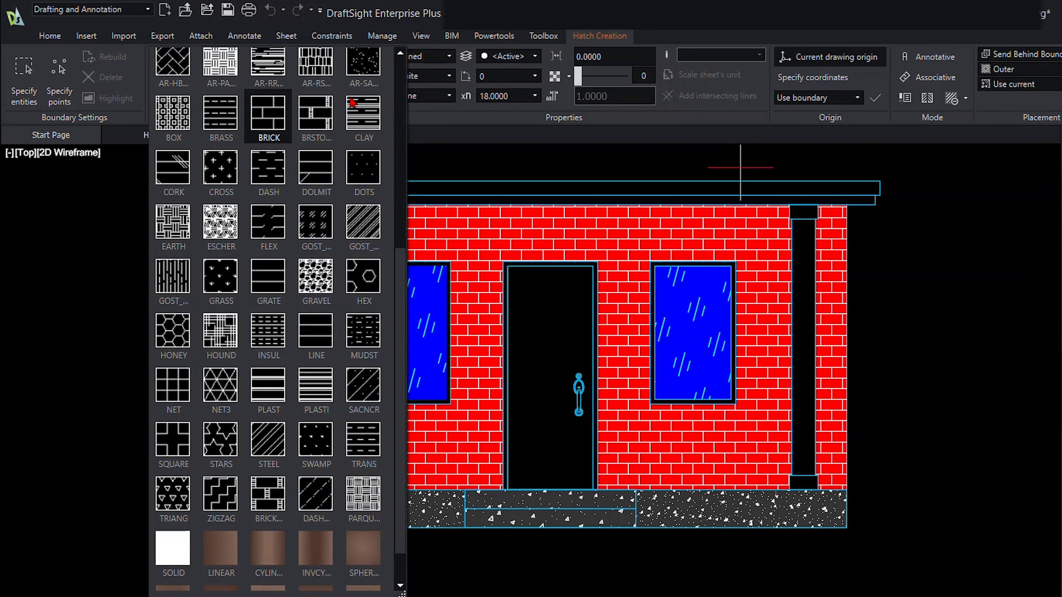
pyautogui.click(402, 129)
pyautogui.moveTo(405, 191); pyautogui.dragTo(414, 485)
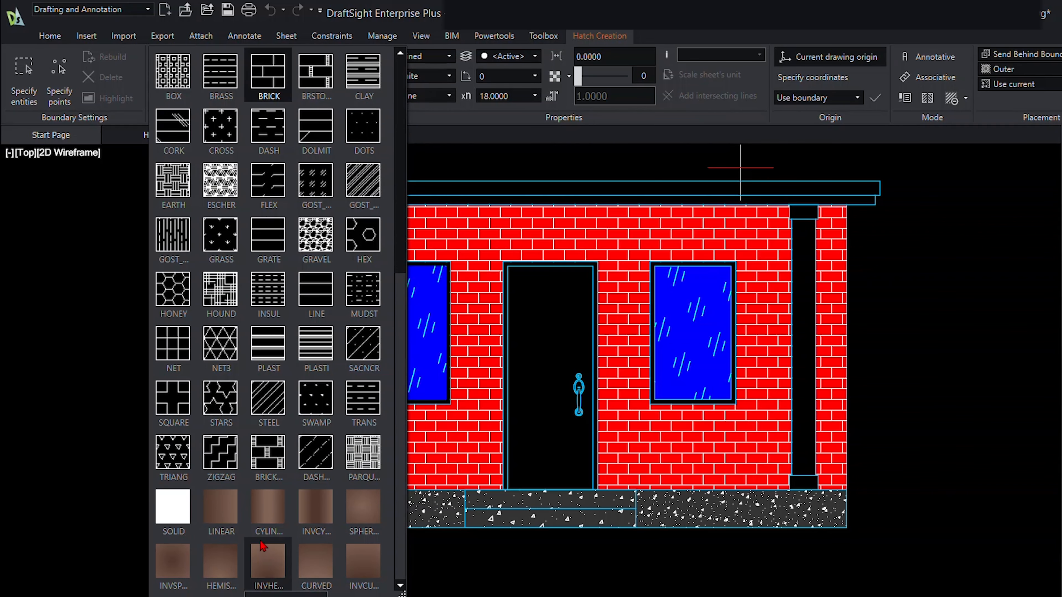
pyautogui.click(270, 516)
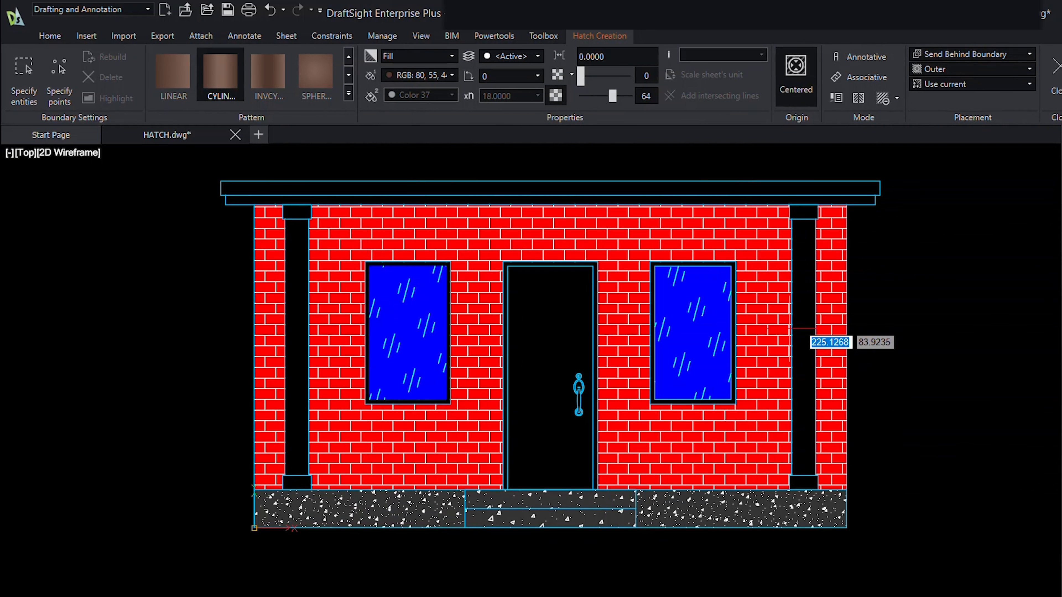
pyautogui.click(800, 247)
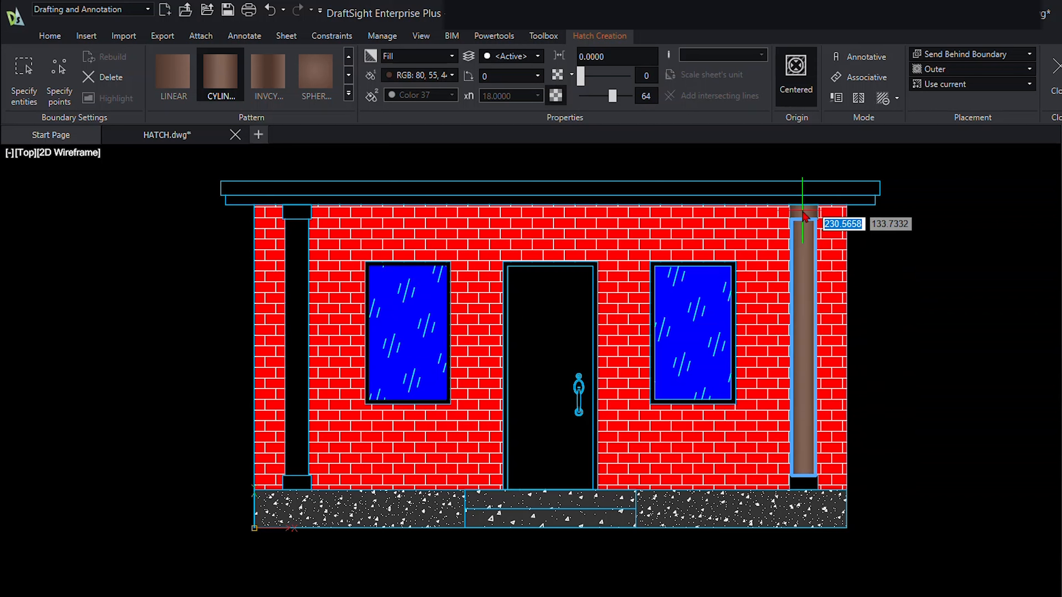
pyautogui.click(806, 483)
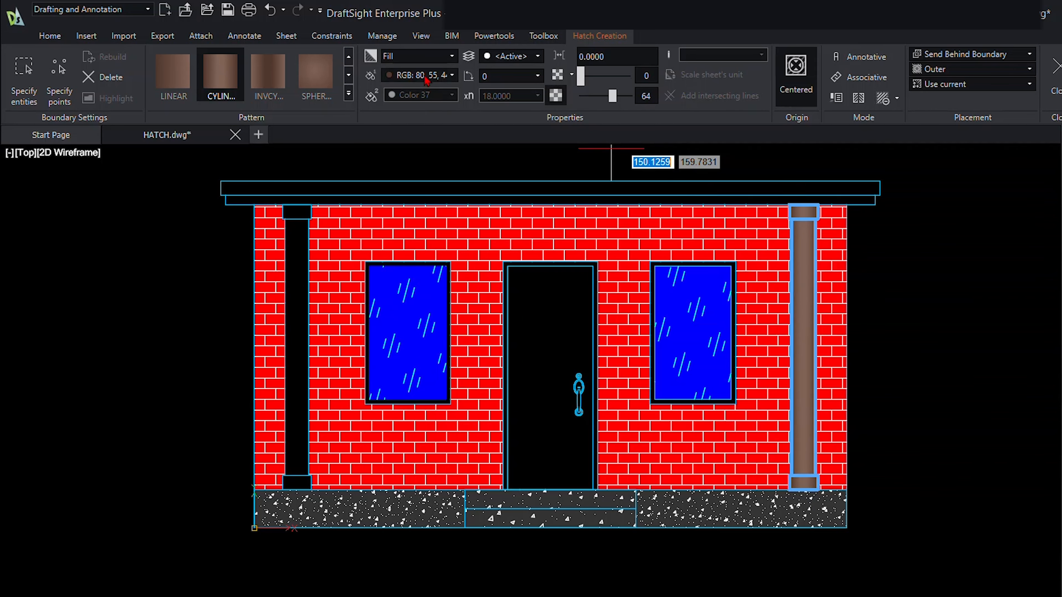
# Open the color books for choosing the column gradient's first color
pyautogui.click(452, 75)
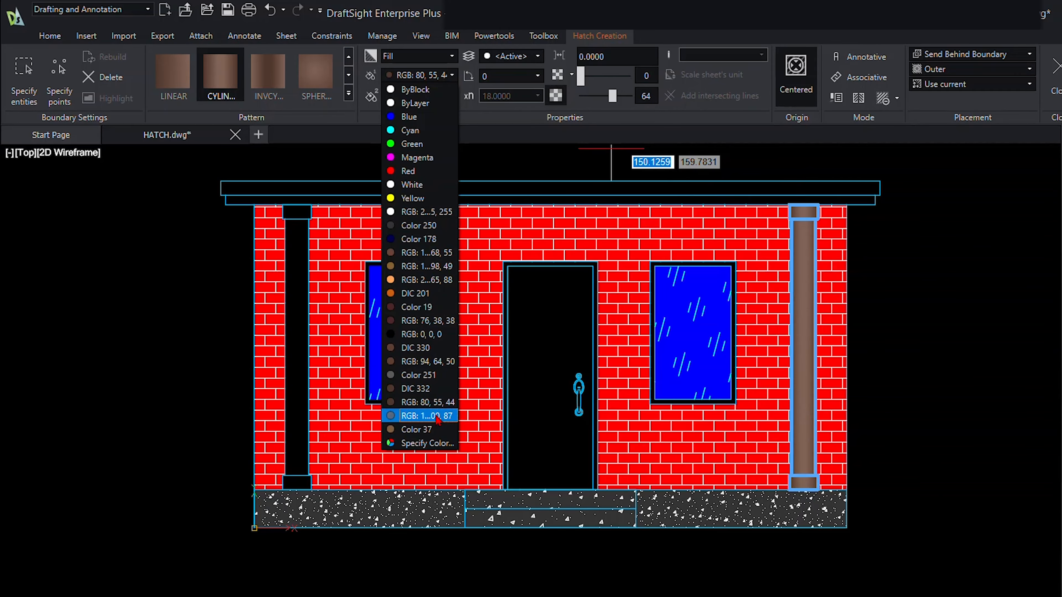
pyautogui.click(430, 444)
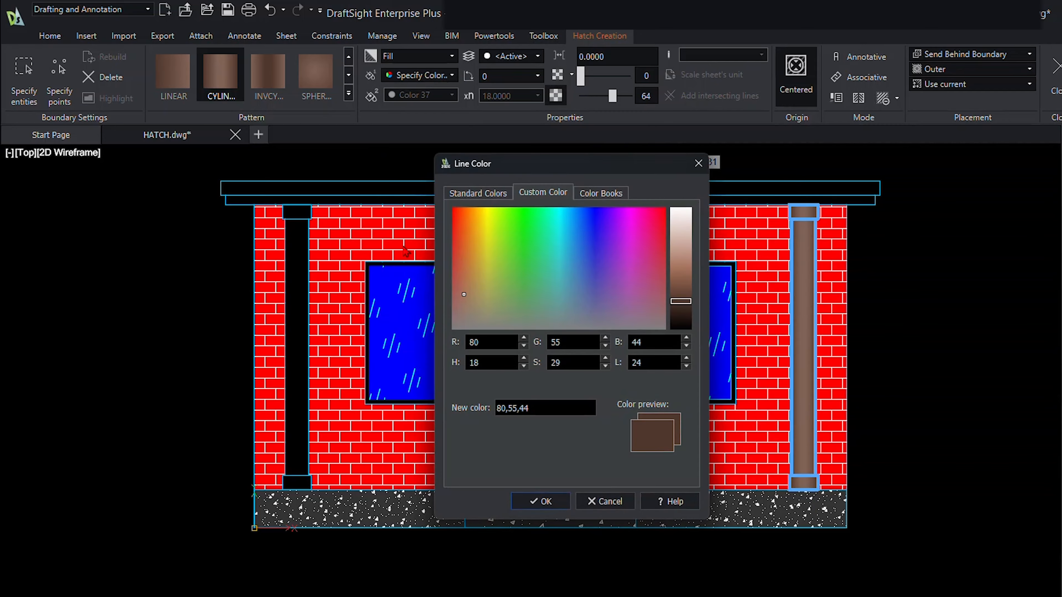
pyautogui.click(600, 193)
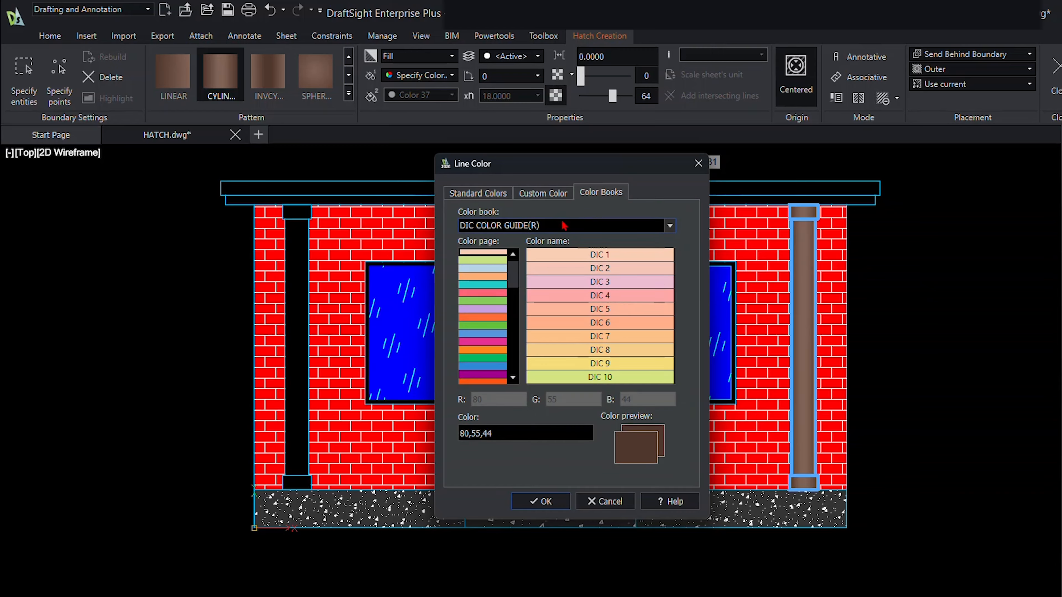
# Browse the PANTONE+ CMYK Uncoated and DIC COLOR GUIDE(R) PART II color books, and return to DIC COLOR GUIDE(R)
pyautogui.click(673, 226)
pyautogui.click(530, 300)
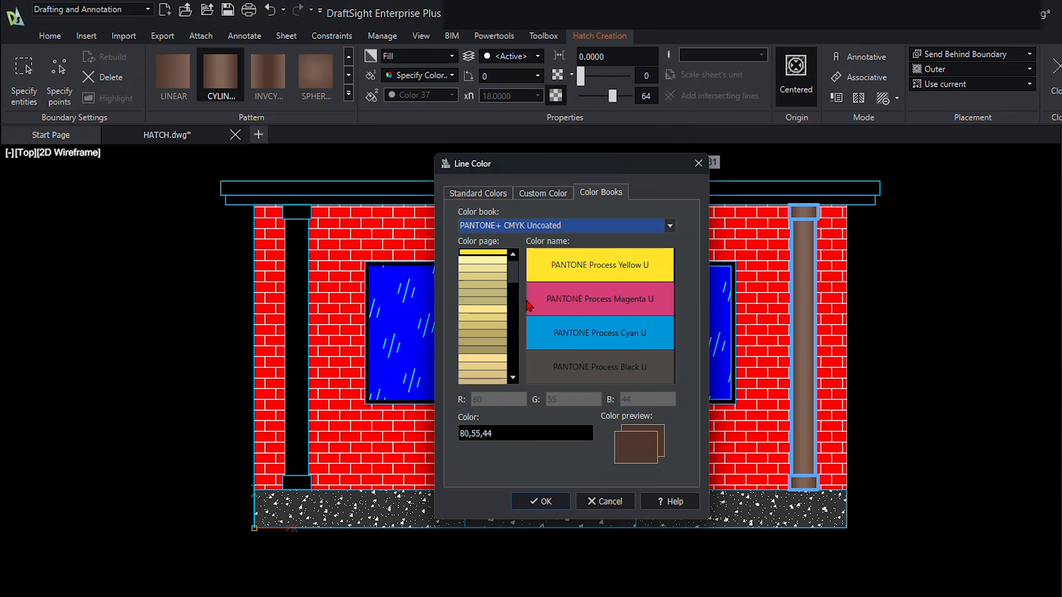
pyautogui.click(670, 226)
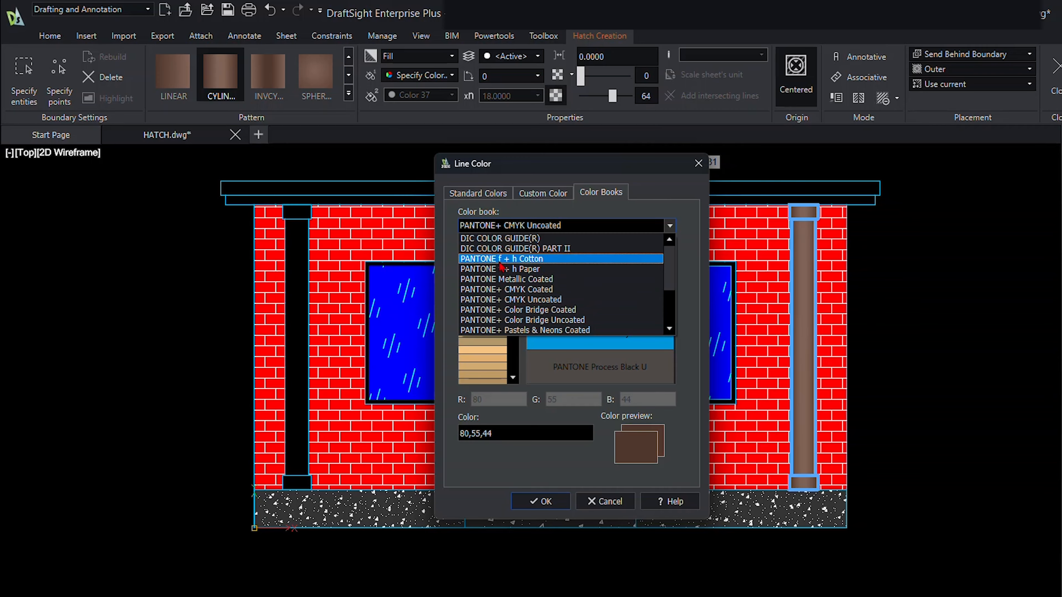
pyautogui.click(511, 249)
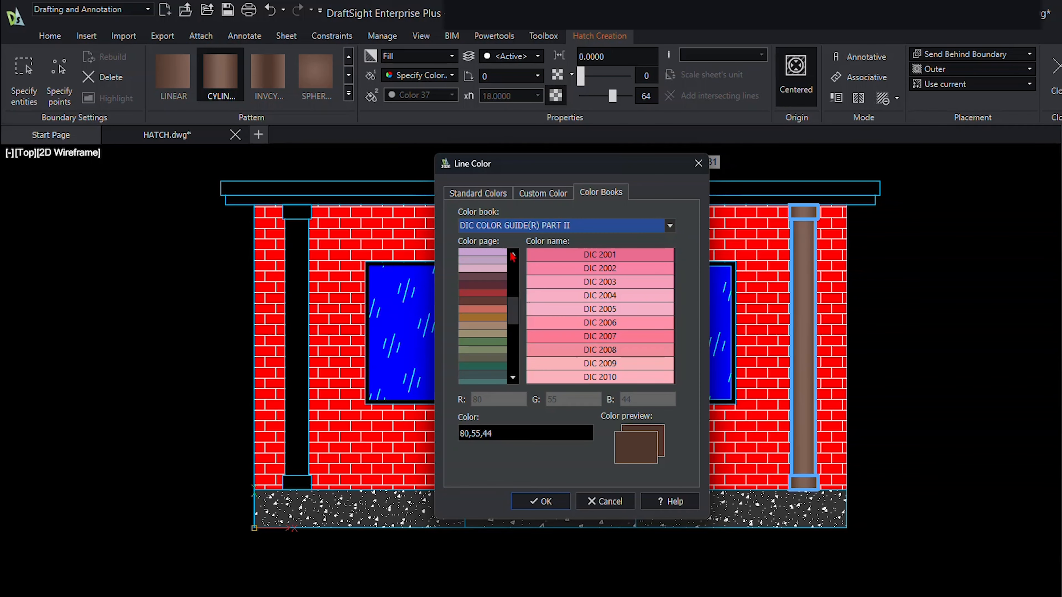
pyautogui.moveTo(514, 312); pyautogui.dragTo(524, 334)
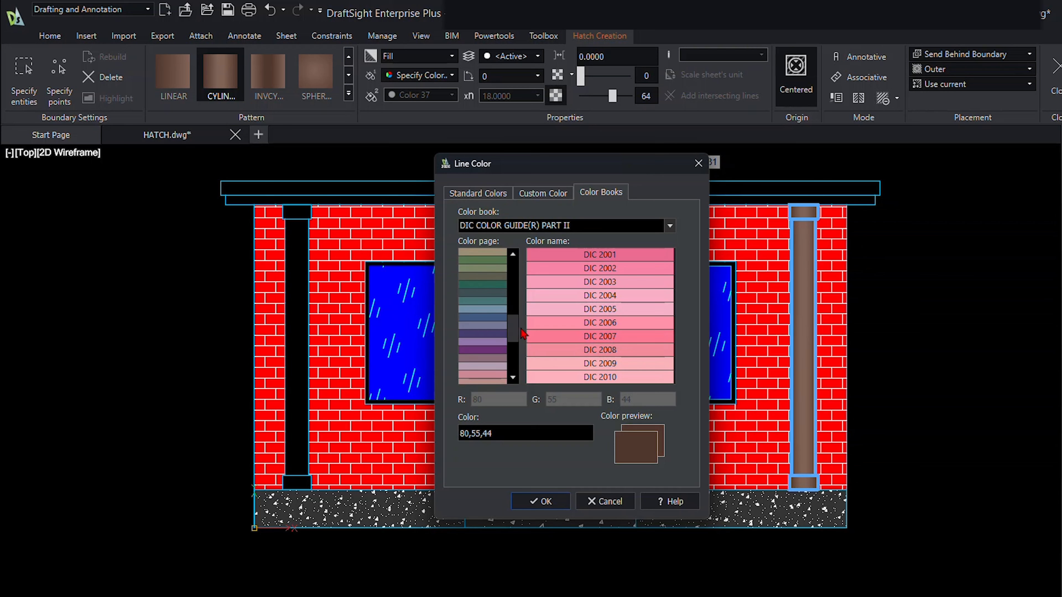
pyautogui.click(493, 278)
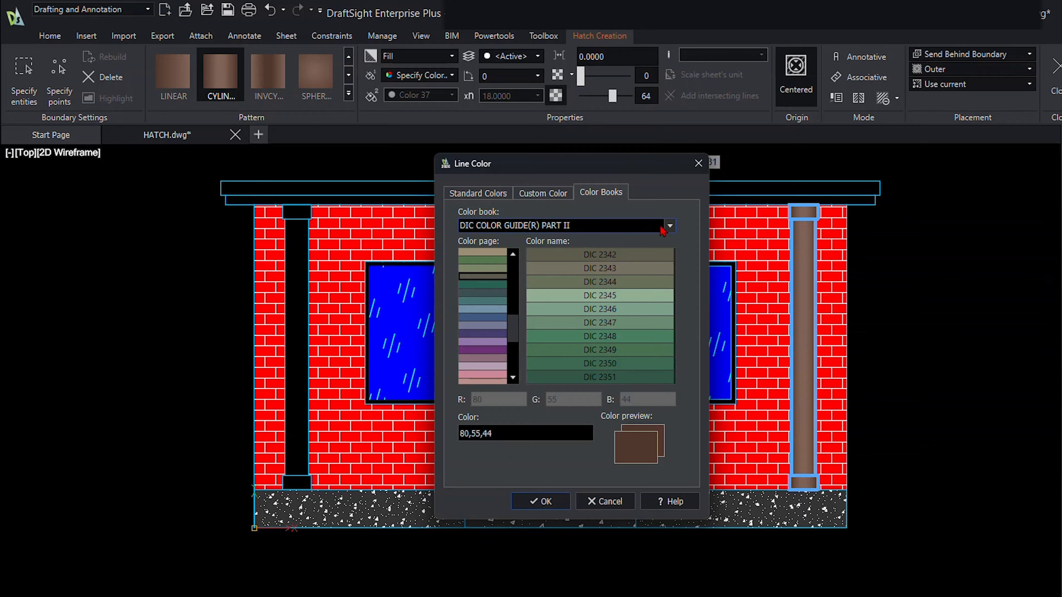
pyautogui.click(670, 226)
pyautogui.click(584, 239)
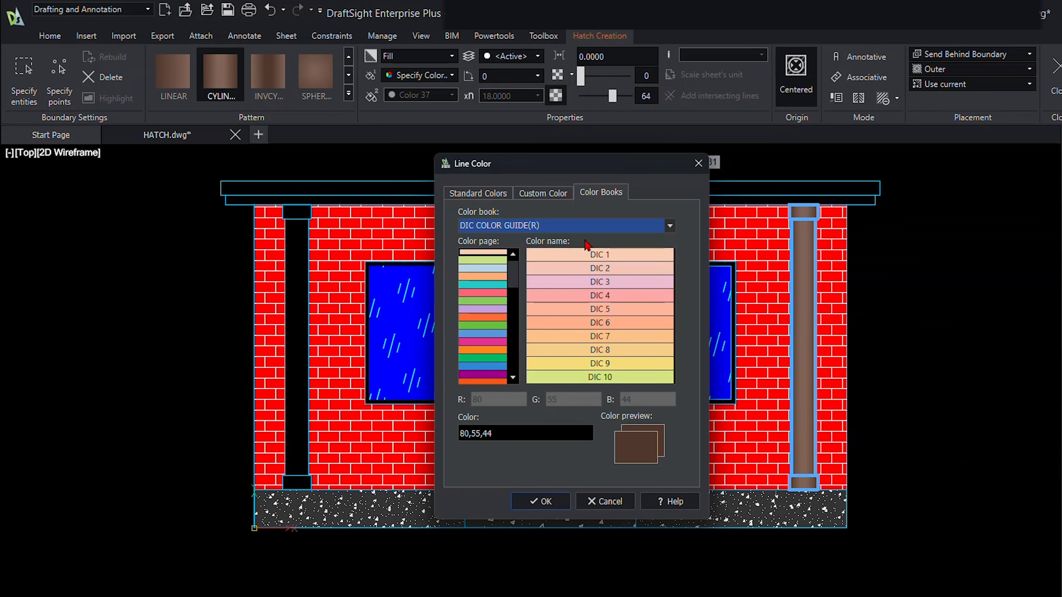
# Set the column gradient's first color to DIC 333 from the DIC COLOR GUIDE(R) book
pyautogui.click(514, 275)
pyautogui.moveTo(514, 274); pyautogui.dragTo(529, 312)
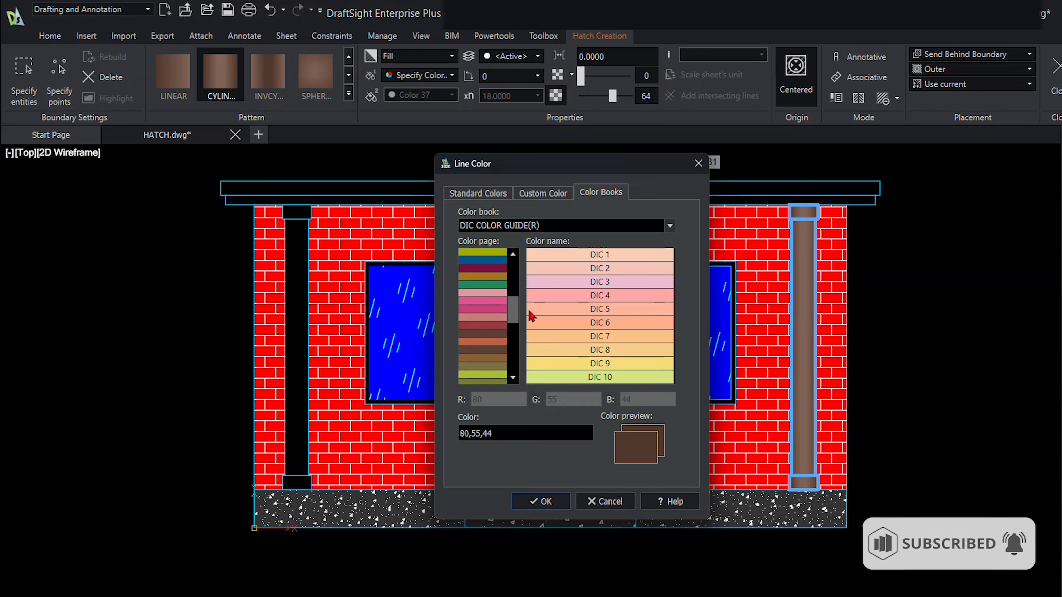
pyautogui.click(492, 350)
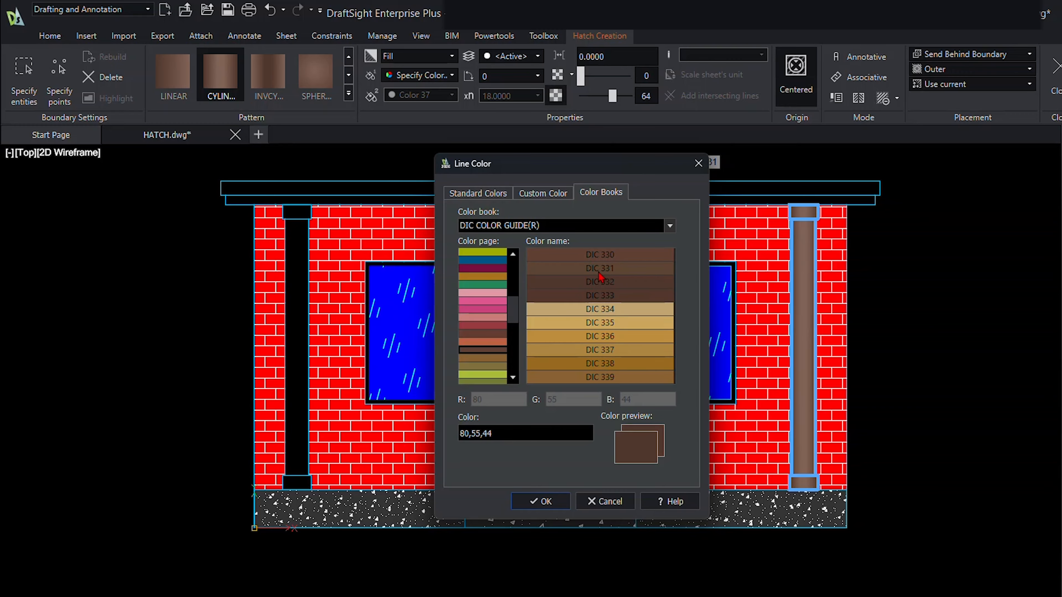
pyautogui.click(604, 298)
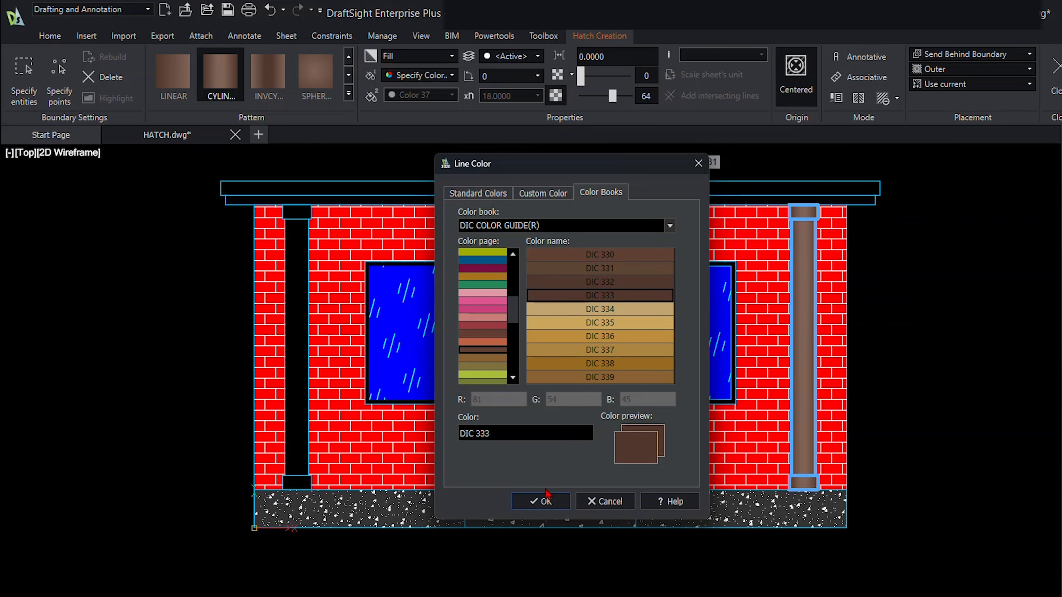
pyautogui.click(541, 501)
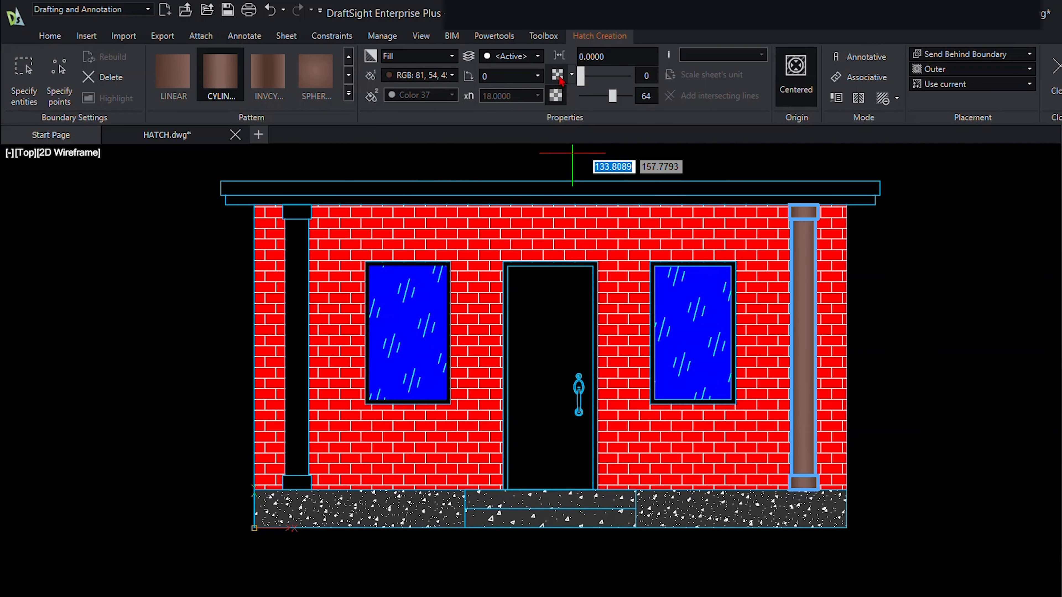
# Try the column gradient's dark-light shade at 0 and at 100
pyautogui.moveTo(581, 76)
pyautogui.mouseDown()
pyautogui.moveTo(635, 79)
pyautogui.moveTo(567, 79)
pyautogui.moveTo(595, 103)
pyautogui.moveTo(578, 105)
pyautogui.mouseUp()
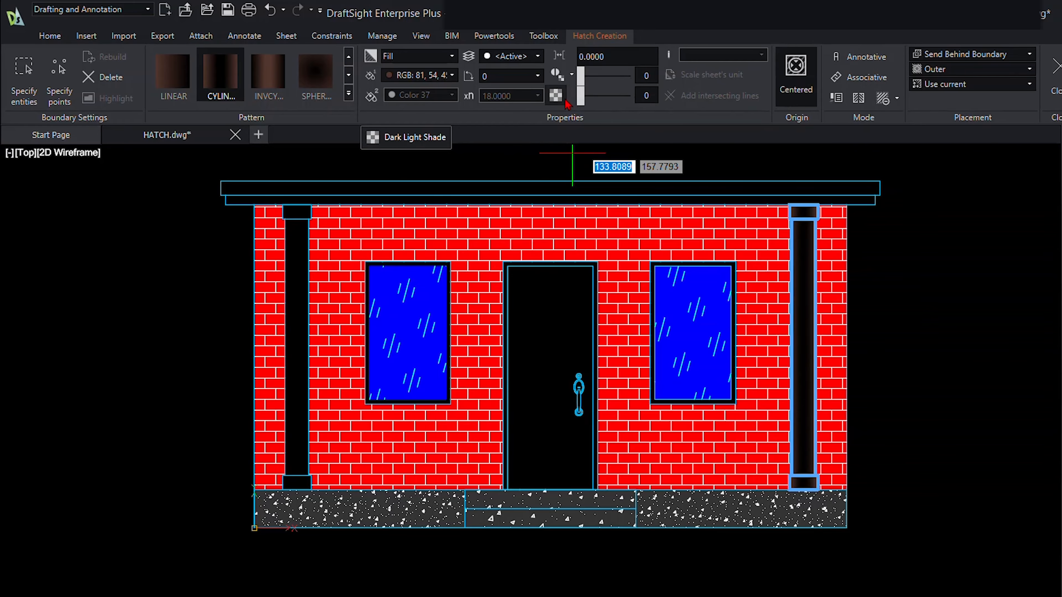
pyautogui.moveTo(581, 100); pyautogui.dragTo(650, 108)
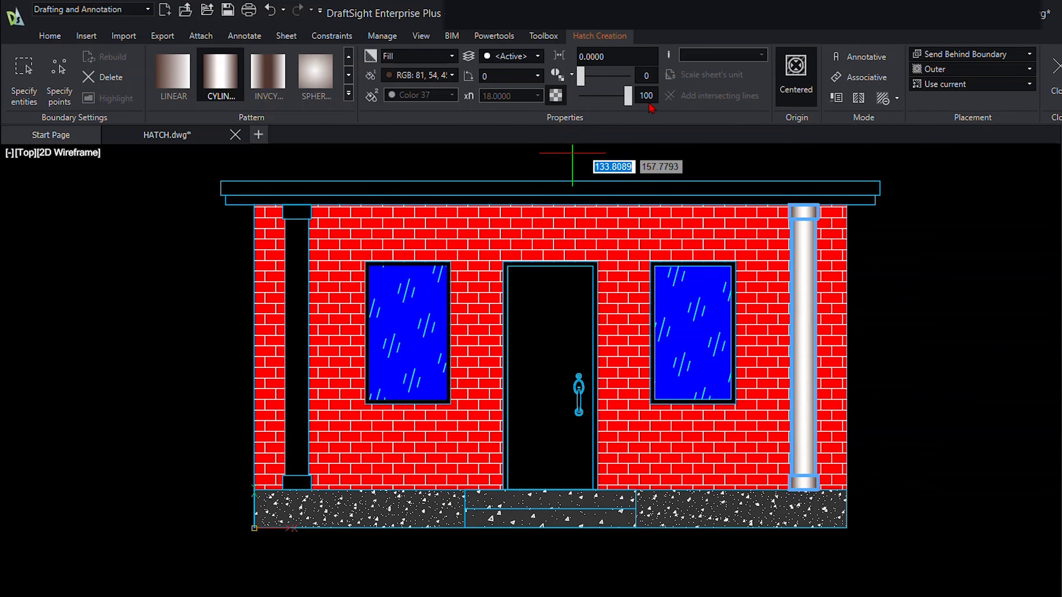
pyautogui.scroll(2, 804, 239)
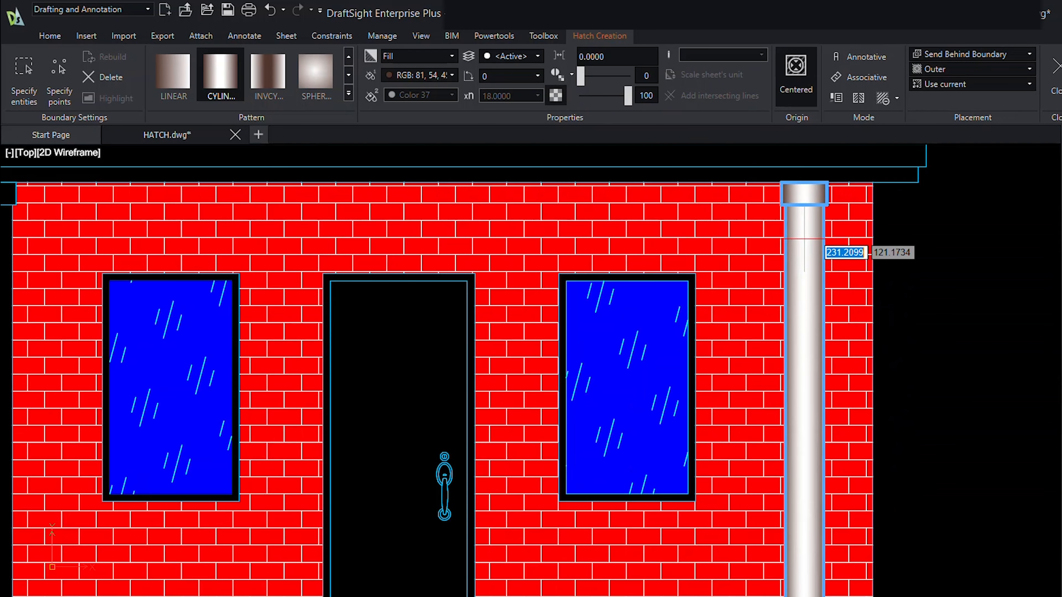
# Set the column gradient's dark-light shade to 74 and finish creating the fill
pyautogui.moveTo(628, 96); pyautogui.dragTo(615, 104)
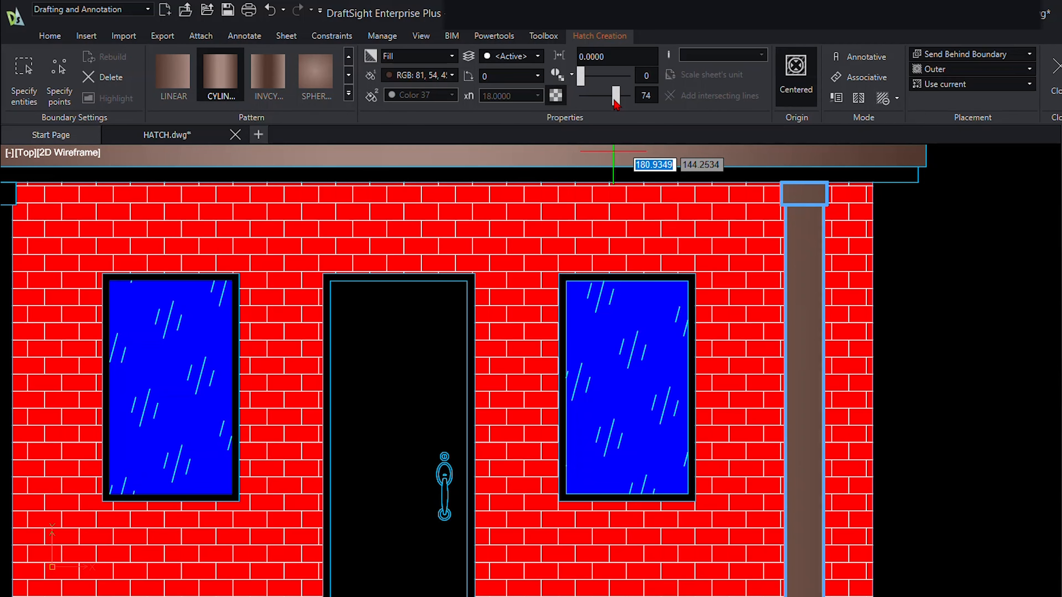
pyautogui.scroll(2, 696, 113)
pyautogui.scroll(-2, 786, 266)
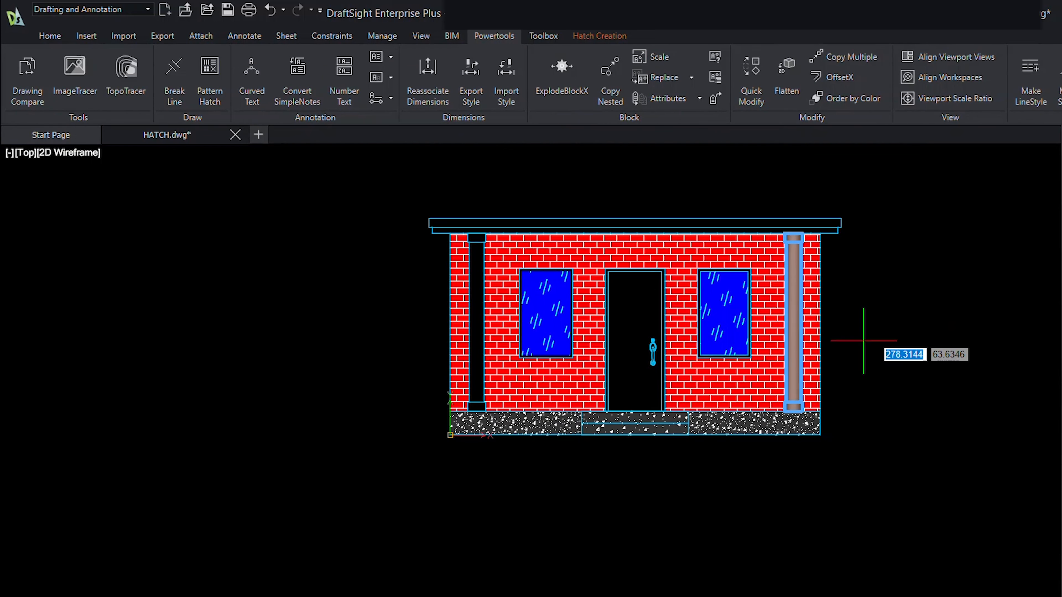
pyautogui.press('Return')
pyautogui.scroll(2, 713, 277)
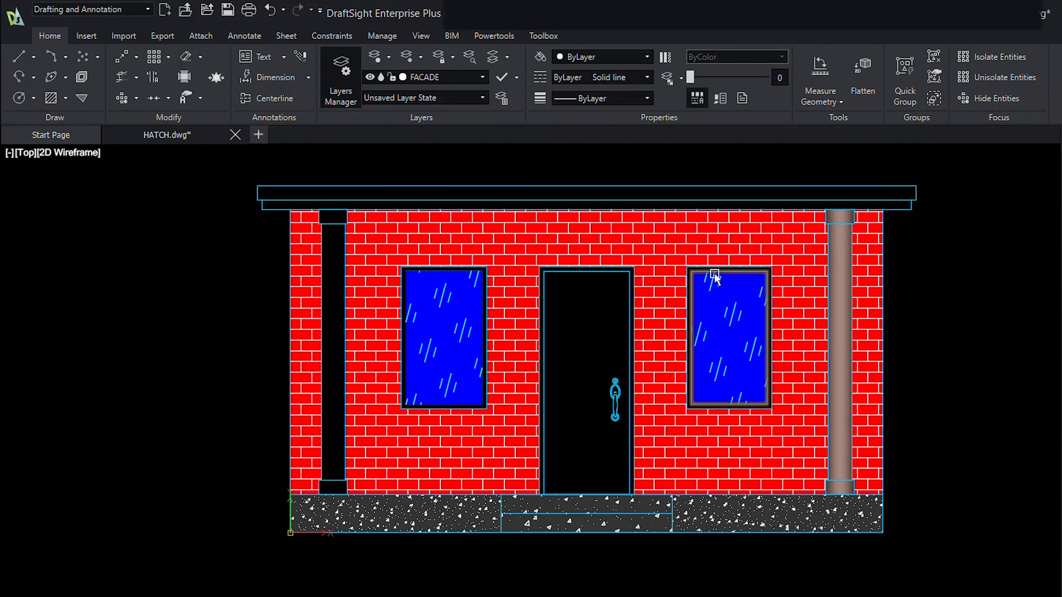
pyautogui.moveTo(716, 276); pyautogui.dragTo(702, 284, button='middle')
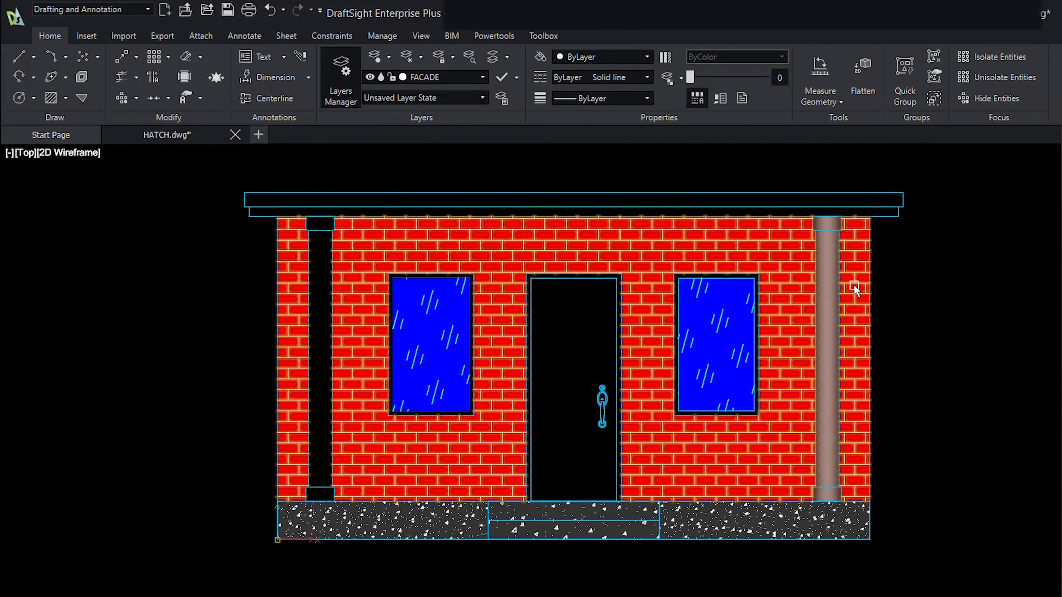